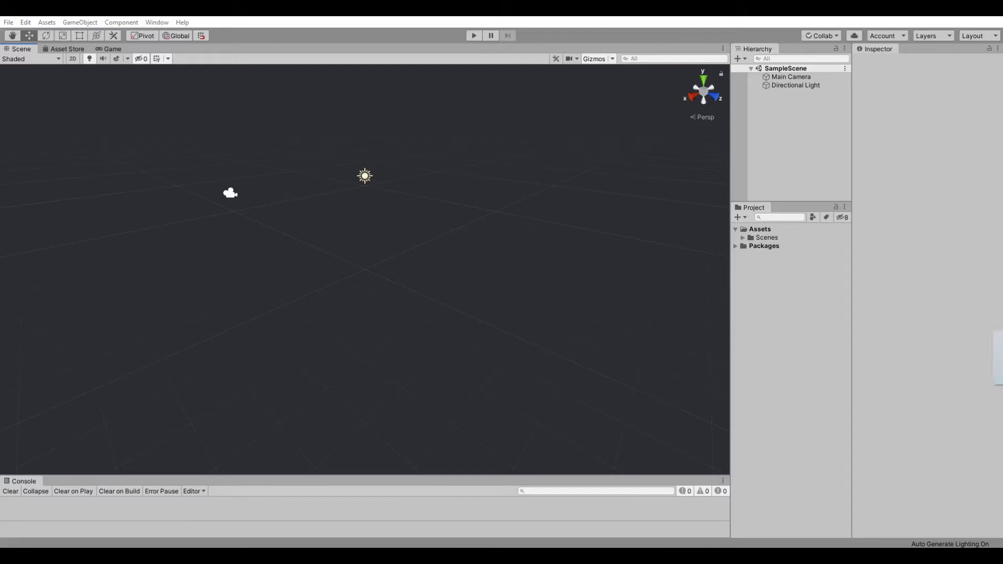
Import the MeshMat package, add its three astronaut models to the scene, and re-angle the directional light
key(Return)
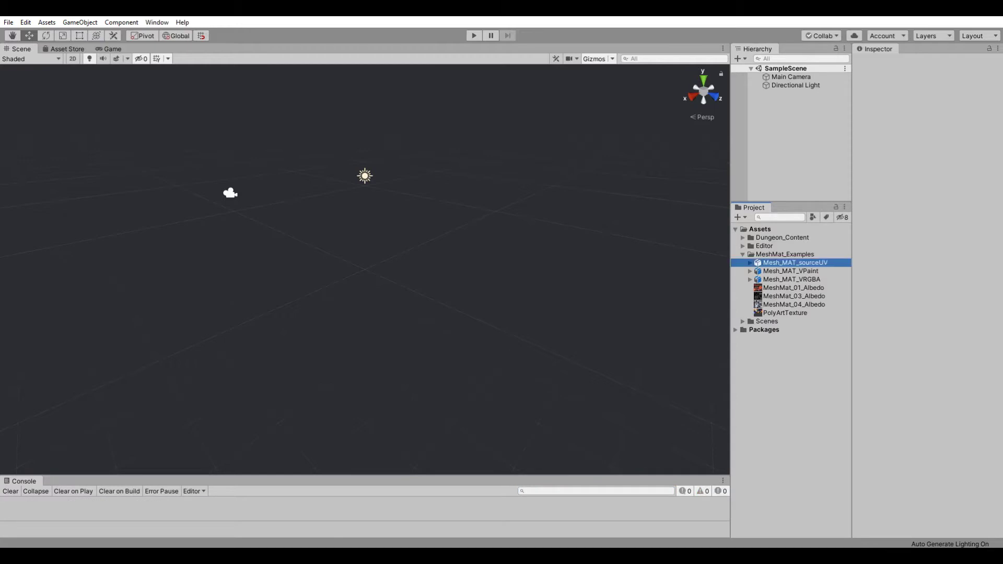
shift+click(791, 279)
drag(792, 279, 788, 125)
key(f)
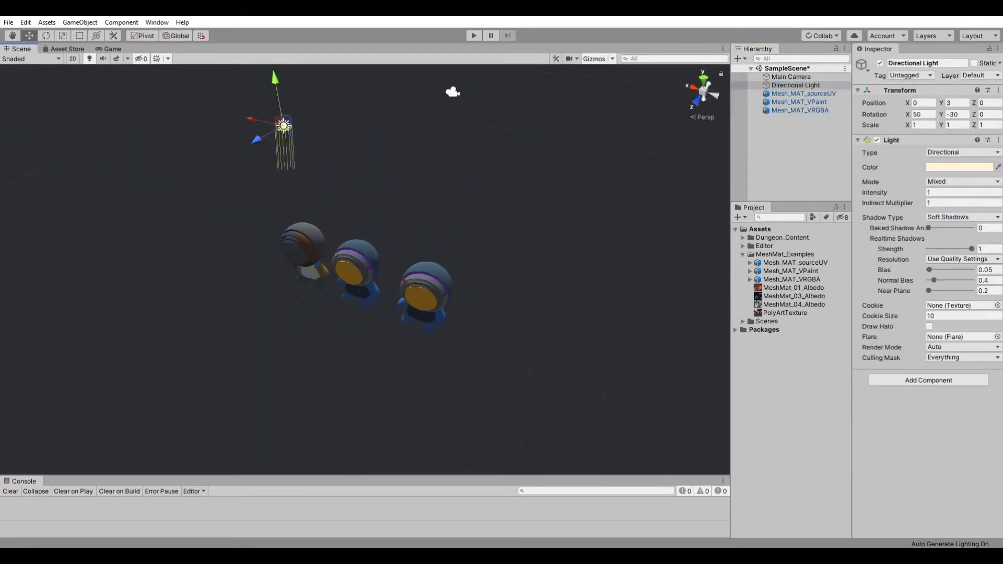
key(e)
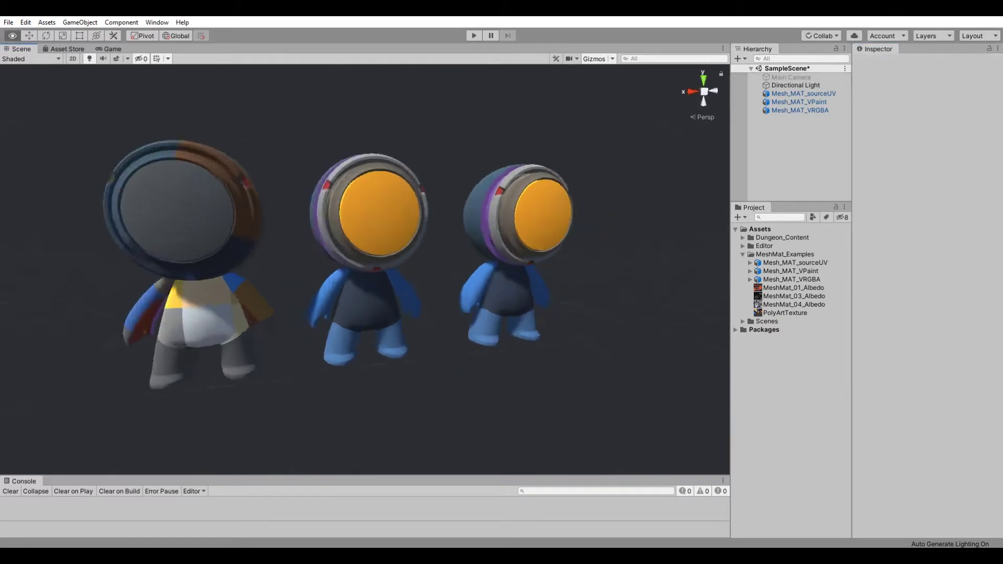
right_click(783, 254)
Create material '1' in MeshMat_Examples, apply it to an astronaut, and enable its Vertex Color Pallet
mouse_move(805, 262)
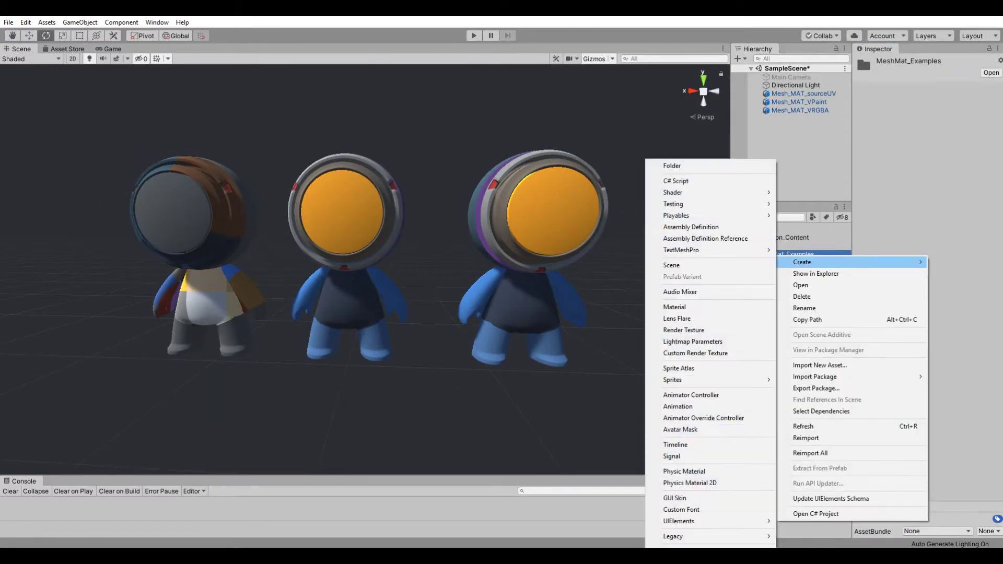
click(675, 307)
text(1)
key(Return)
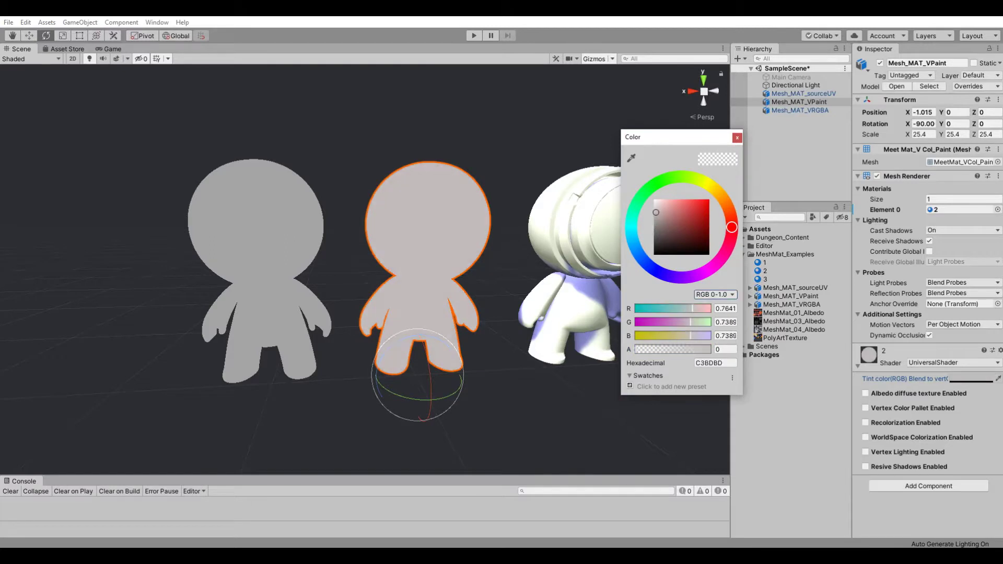
click(800, 110)
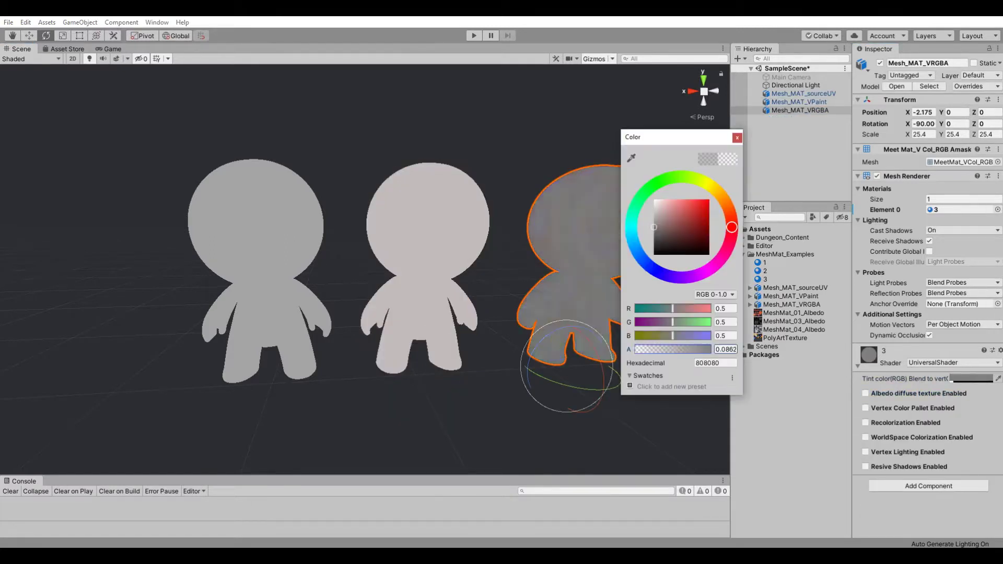
click(865, 408)
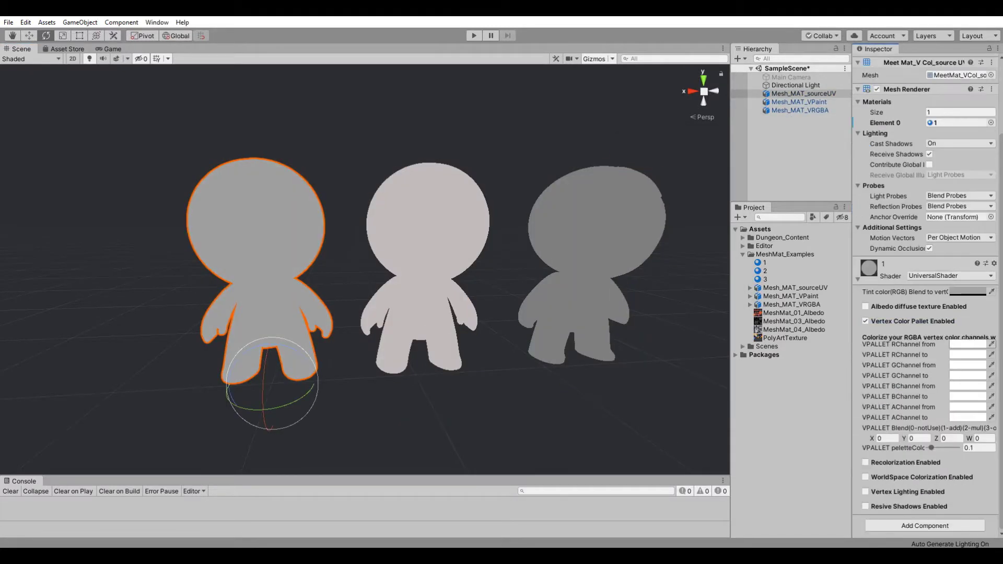
Make material 1's red-channel palette target dark blue and set the palette blend value to 2
click(967, 344)
click(887, 438)
text(1)
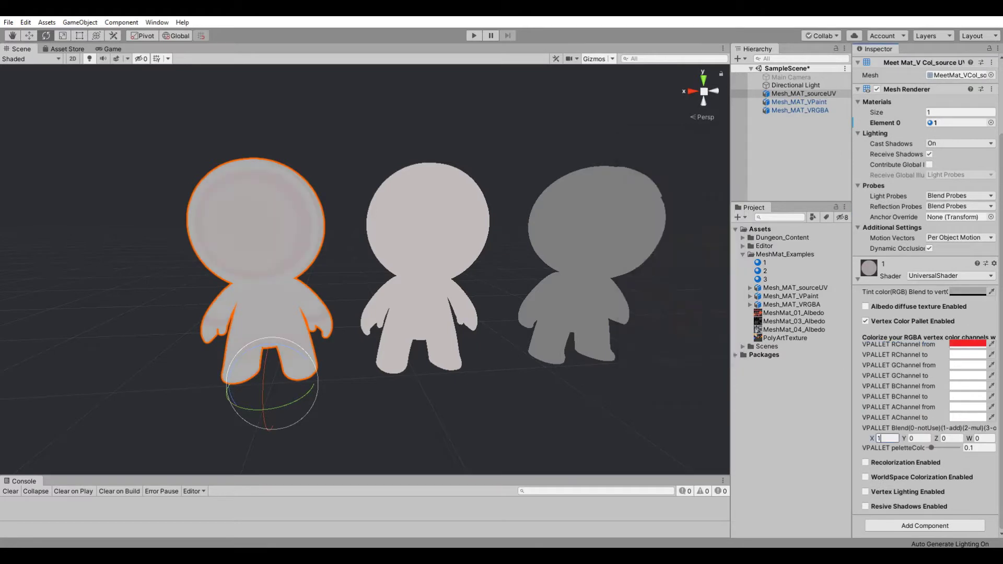
click(967, 355)
mouse_move(654, 199)
mouse_down()
mouse_move(682, 239)
mouse_move(641, 256)
mouse_up()
click(889, 438)
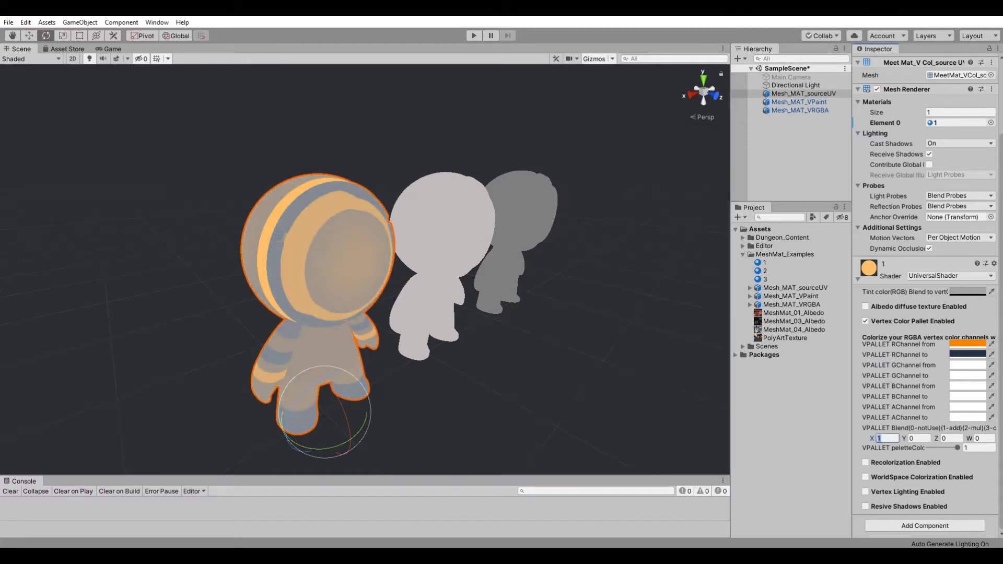
text(2)
Retune the red channel to a tan source and a blue-grey target colour
click(968, 344)
drag(706, 201, 666, 209)
click(967, 354)
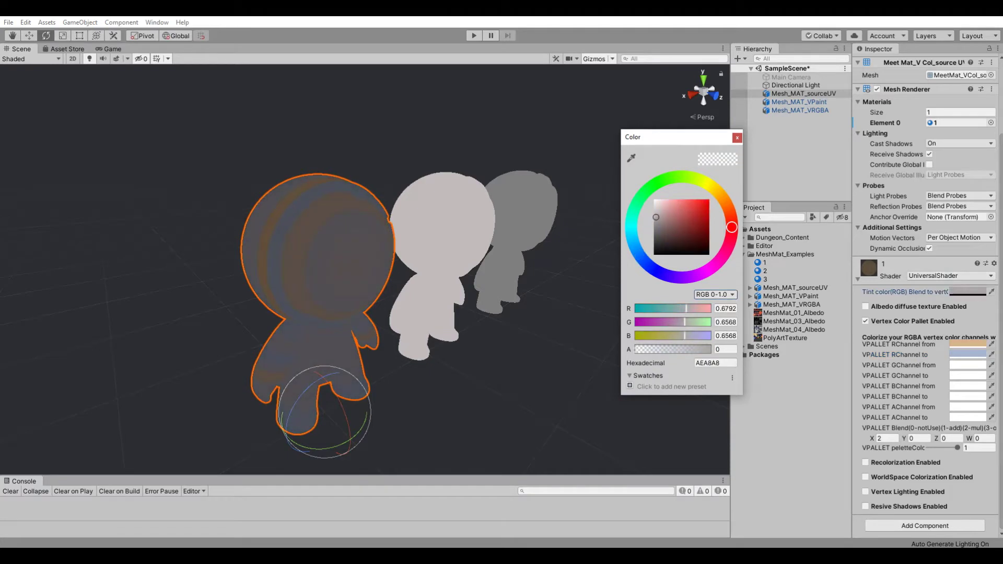
drag(655, 217, 690, 240)
mouse_move(366, 261)
alt+mouse_down()
mouse_move(418, 261)
mouse_move(397, 253)
alt+mouse_up()
Map the alpha channel from a black source to a yellow-green target
click(967, 407)
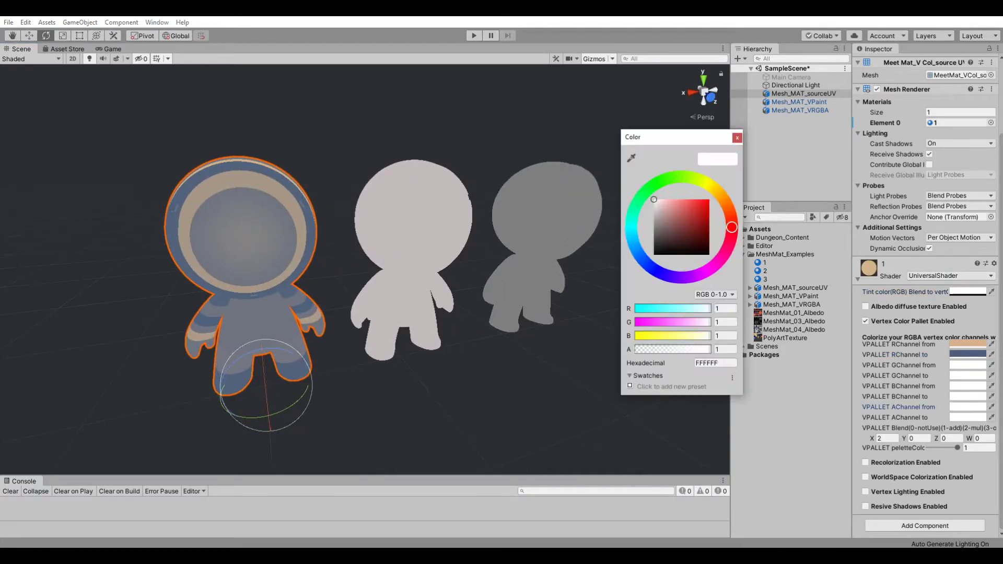
click(737, 137)
click(967, 417)
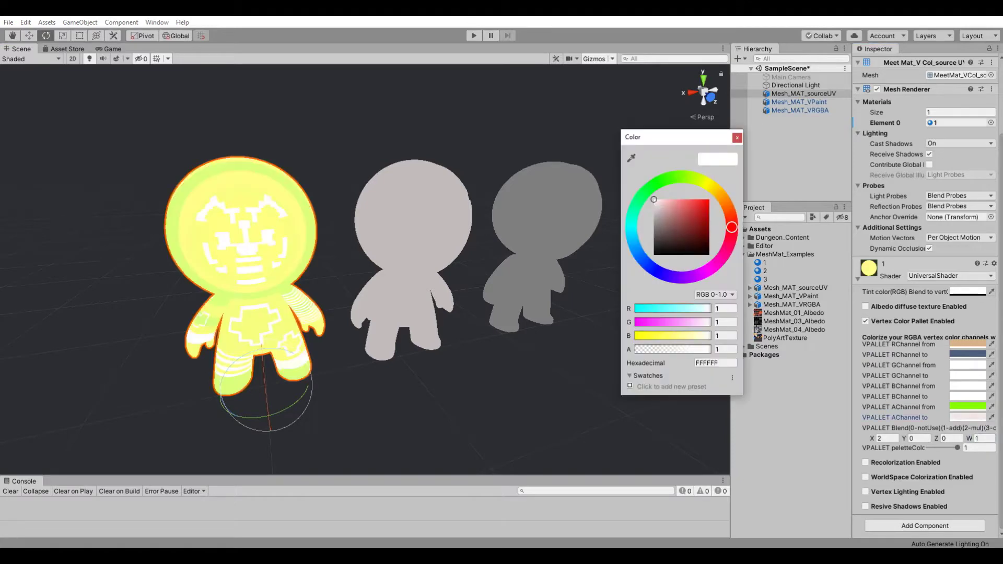
click(967, 407)
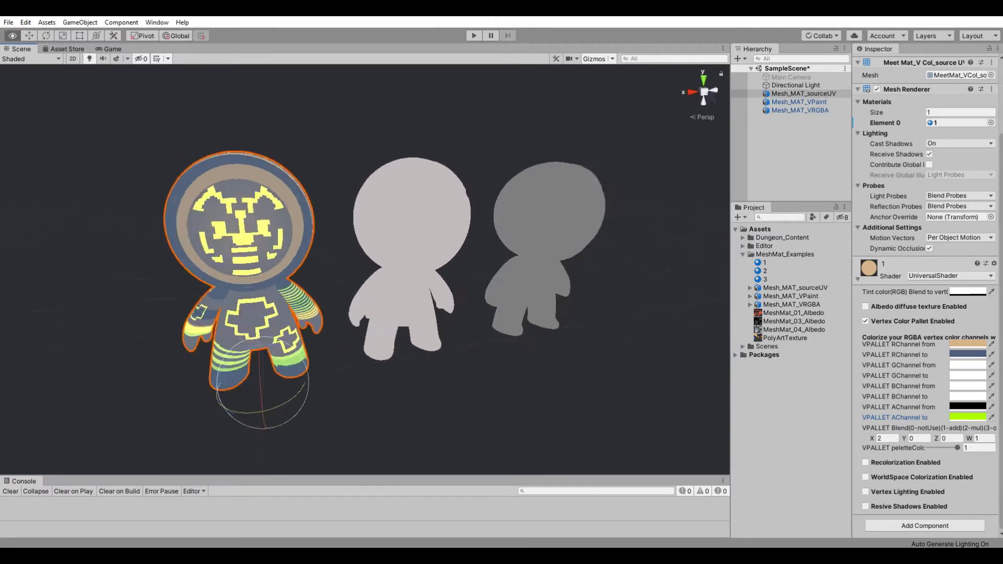
Enable recolorization on material 1 and shift the hue adjust to about 0.28
click(866, 462)
click(887, 504)
text(0.24)
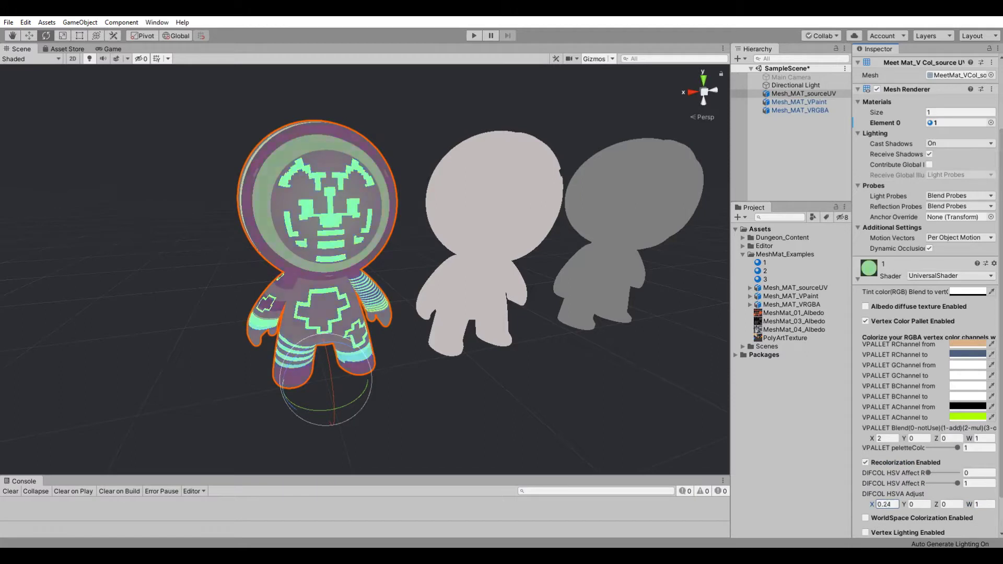
drag(872, 504, 878, 504)
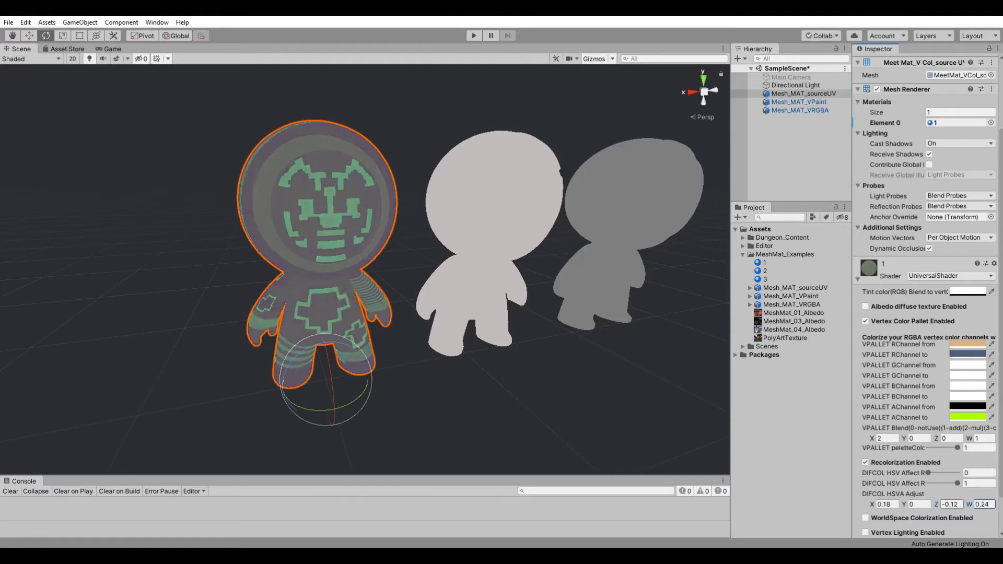
Try world-space colorization with a brown X-direction colour, then undo it
scroll(928, 292, down, 2)
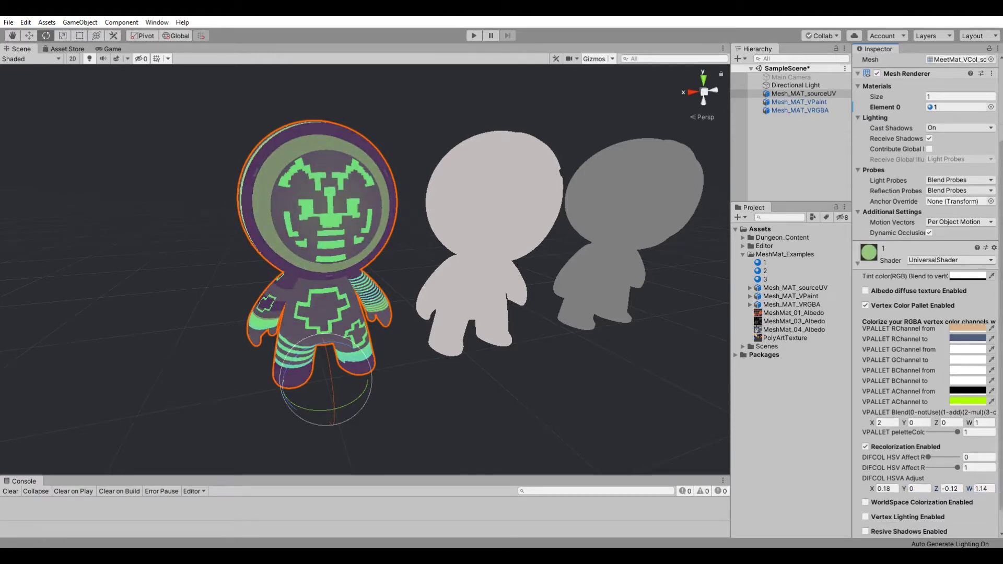
click(866, 477)
scroll(927, 313, down, 3)
click(968, 425)
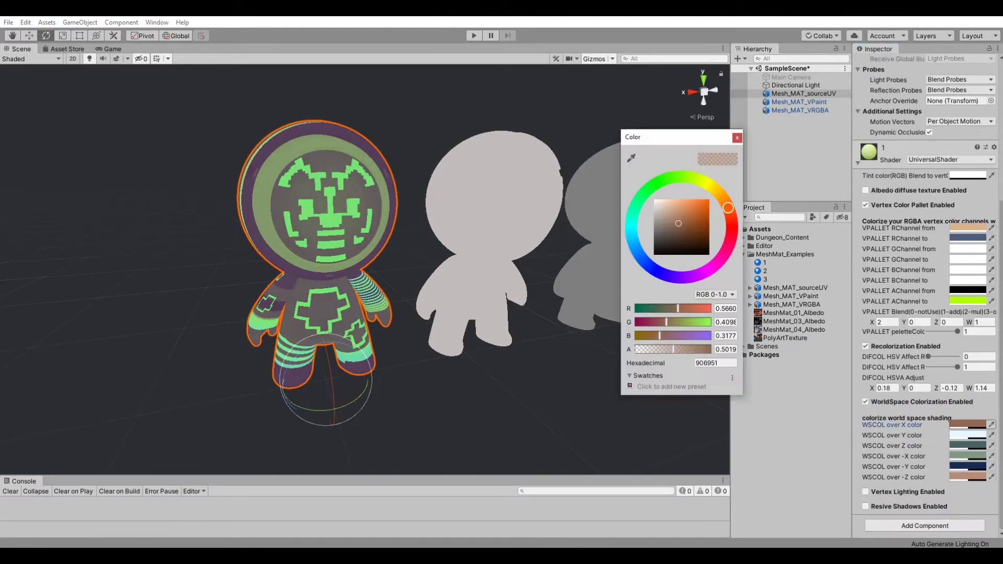
click(678, 229)
key(ctrl+z)
key(ctrl+z)
key(ctrl+z)
key(ctrl+z)
Enable vertex lighting with a dark blue light albedo and a lavender shadow colour
click(865, 492)
scroll(924, 470, down, 1)
click(968, 491)
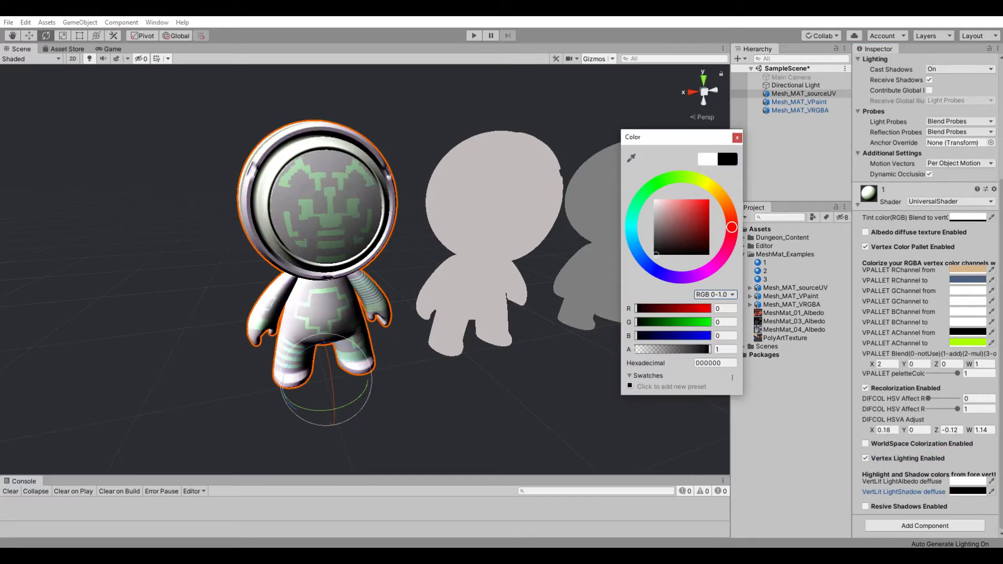
mouse_move(731, 227)
mouse_down()
mouse_move(634, 244)
mouse_move(697, 232)
mouse_up()
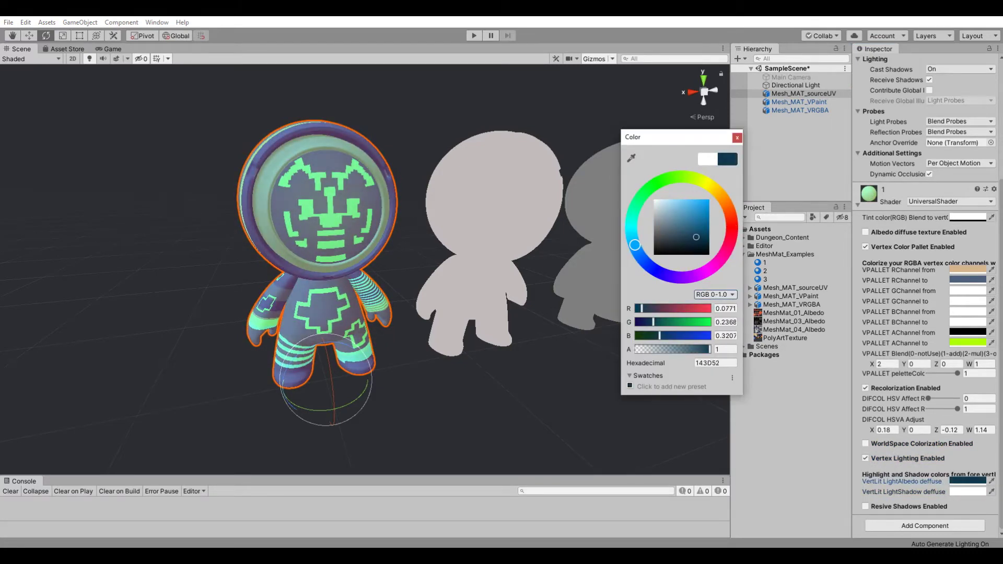
click(967, 491)
drag(653, 200, 671, 207)
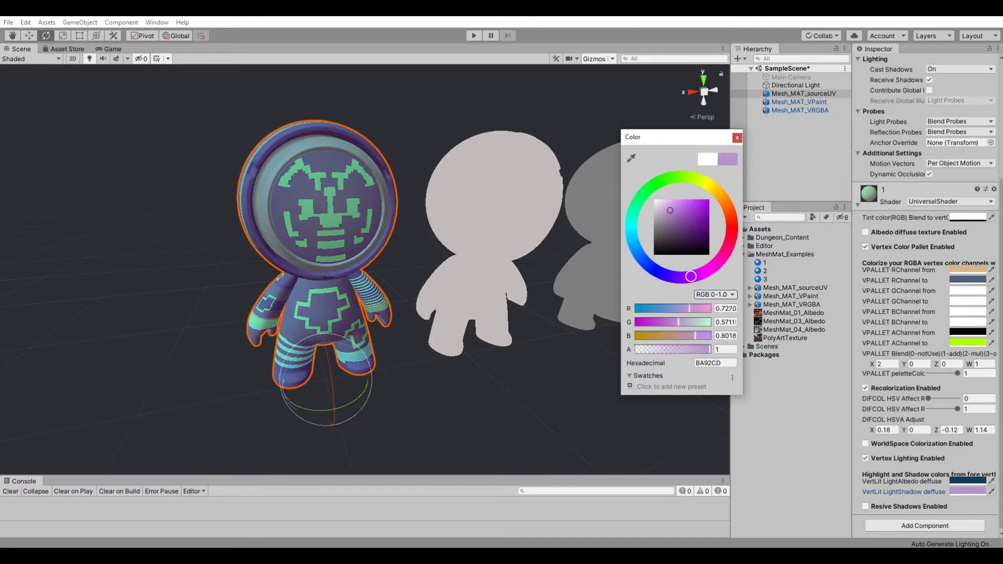
alt+drag(470, 261, 365, 246)
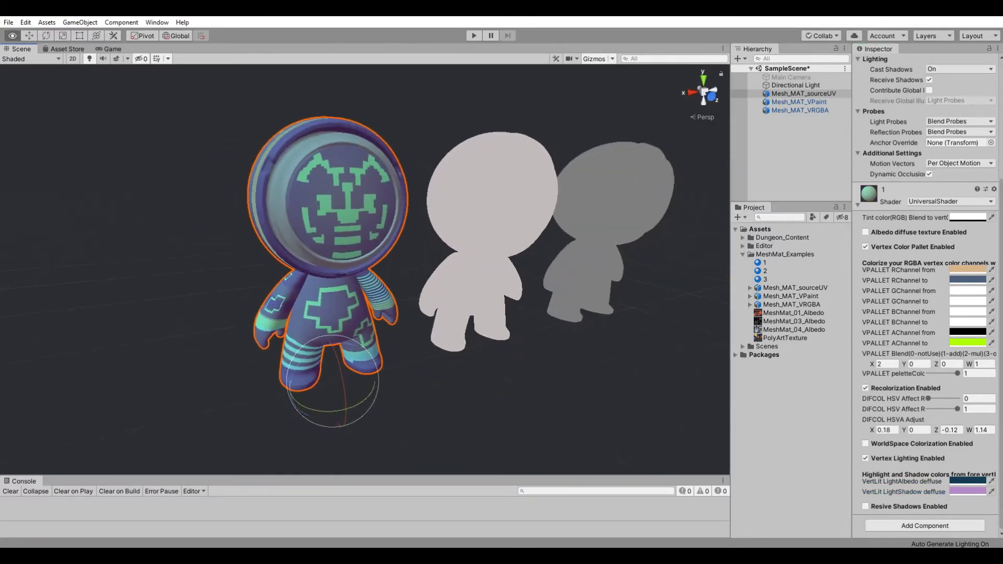
Enable received shadows on material 1 with a red shadow tint
click(765, 262)
click(865, 373)
click(967, 383)
drag(674, 220, 689, 201)
alt+drag(470, 261, 262, 251)
mouse_move(470, 261)
alt+mouse_down()
mouse_move(314, 235)
mouse_move(392, 245)
alt+mouse_up()
Rotate the directional light and retint the left astronaut's received shadows pale cream
click(796, 85)
key(e)
drag(391, 157, 366, 172)
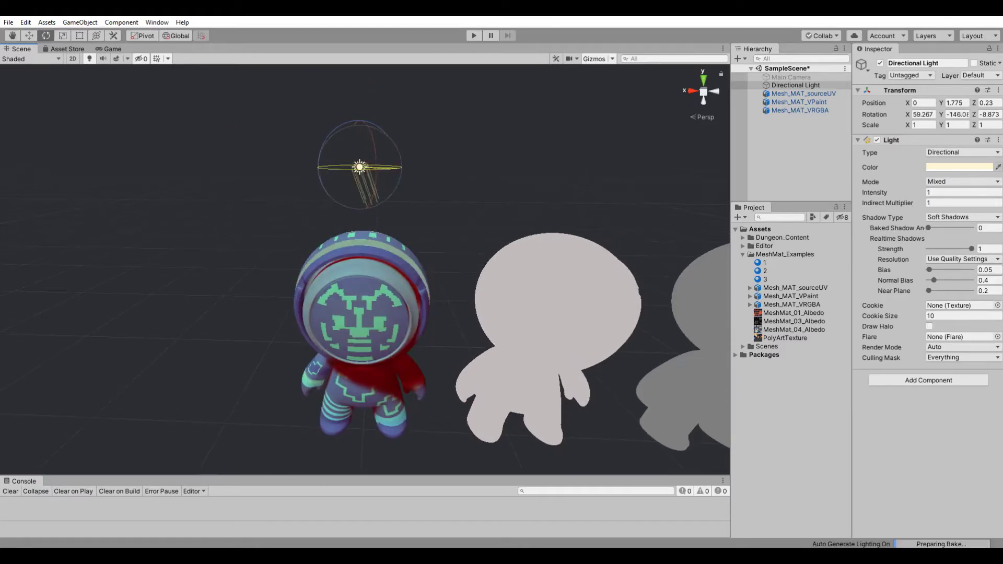
click(209, 209)
click(360, 313)
scroll(928, 314, down, 5)
click(968, 259)
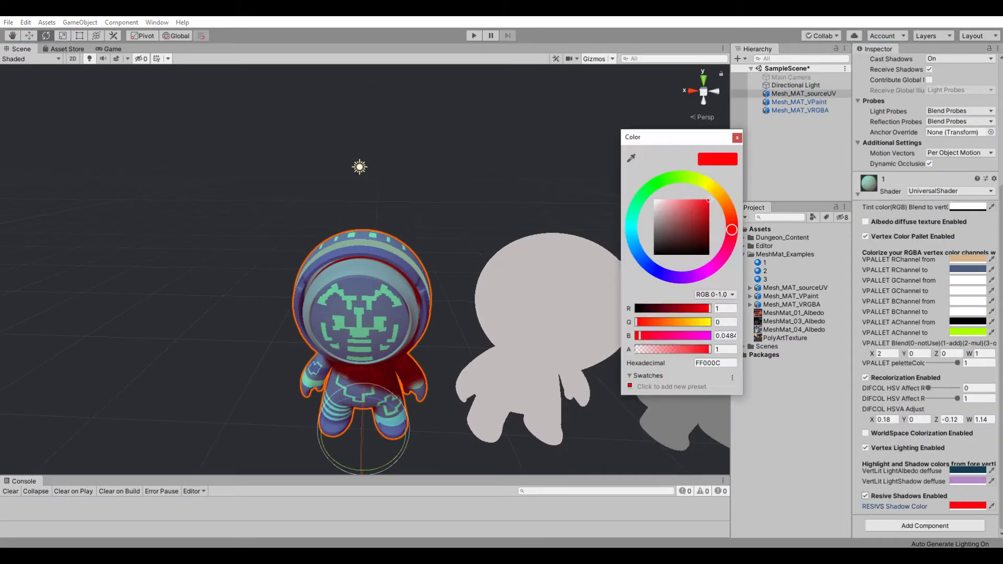
drag(690, 214, 657, 202)
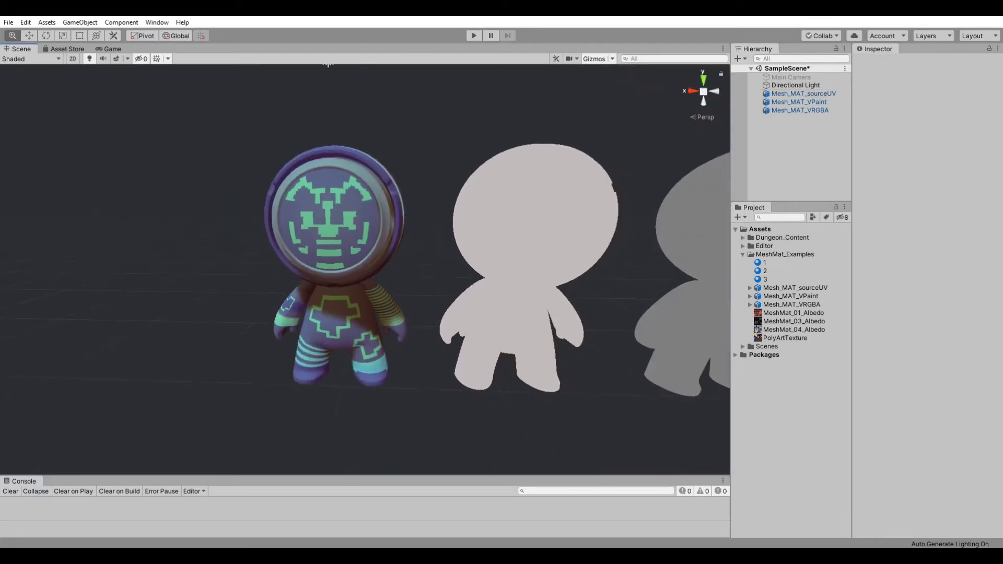
Enable world-space colorization on material 2 with a mid-grey tint and a navy downward colour
click(459, 219)
click(865, 437)
scroll(920, 418, down, 2)
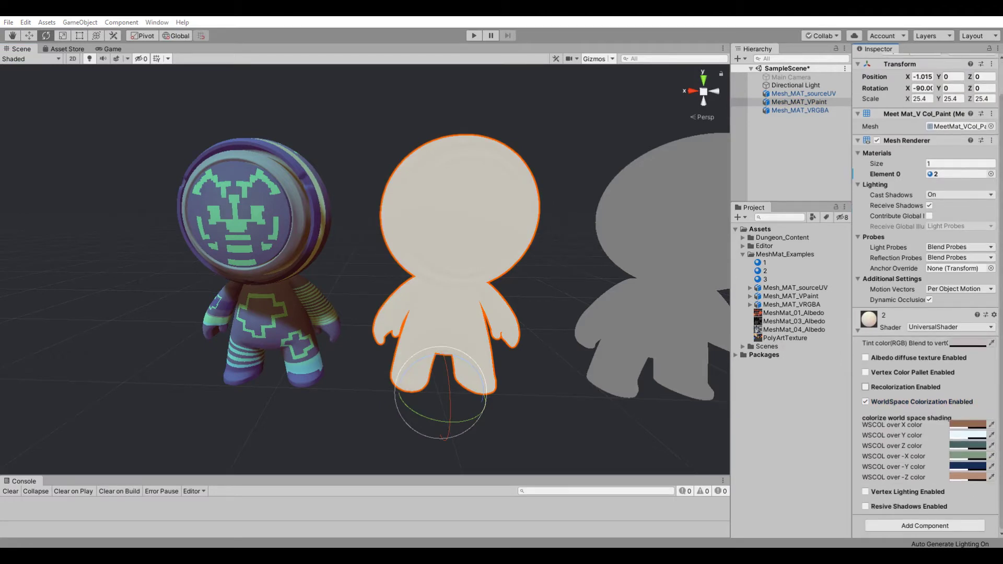
click(967, 343)
mouse_move(654, 201)
mouse_down()
mouse_move(654, 225)
mouse_move(698, 245)
mouse_up()
click(967, 466)
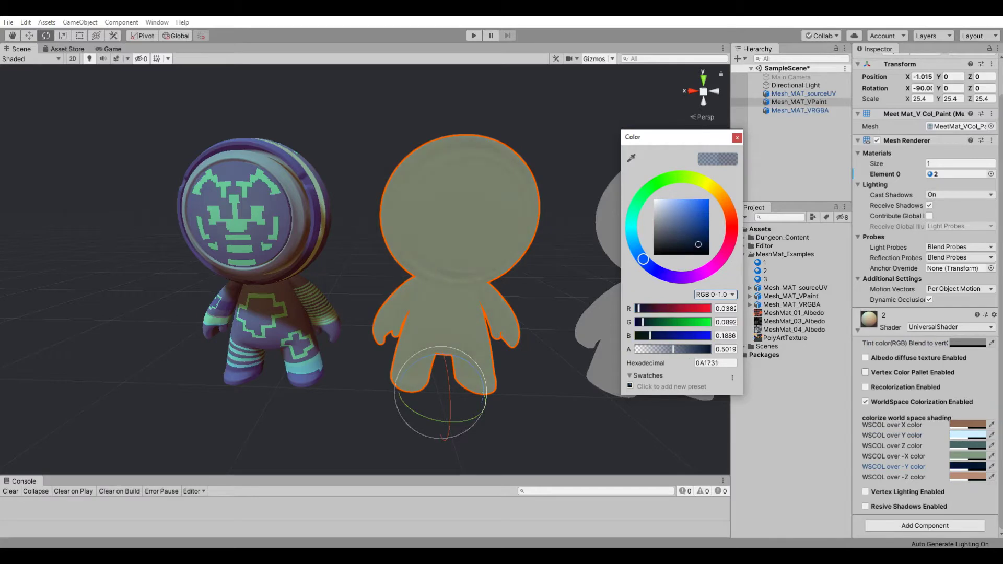
click(968, 446)
click(967, 456)
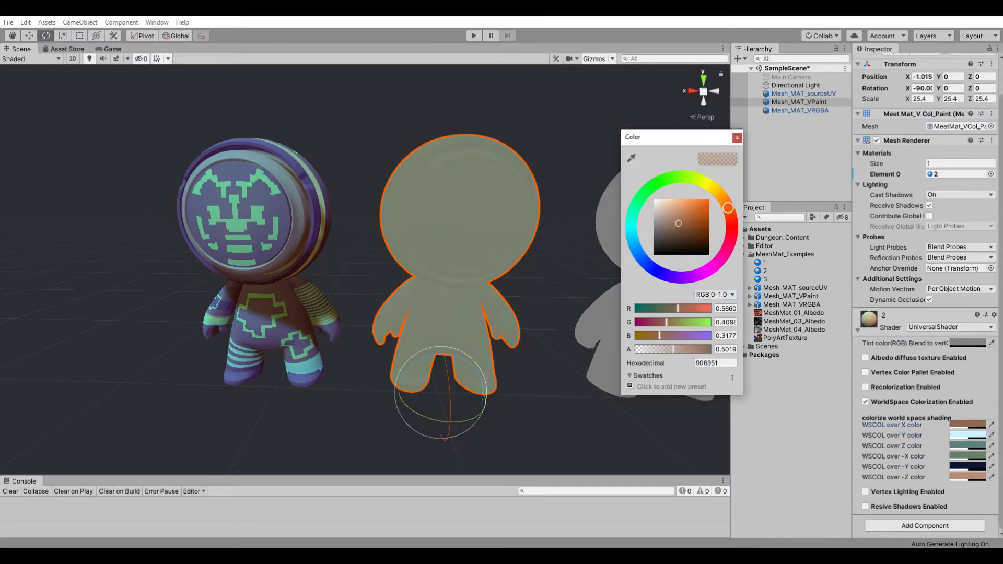
click(188, 85)
scroll(188, 85, up, 5)
scroll(188, 85, down, 5)
Turn on vertex lighting with a darker light albedo and beige shadow, plus the albedo texture
click(865, 491)
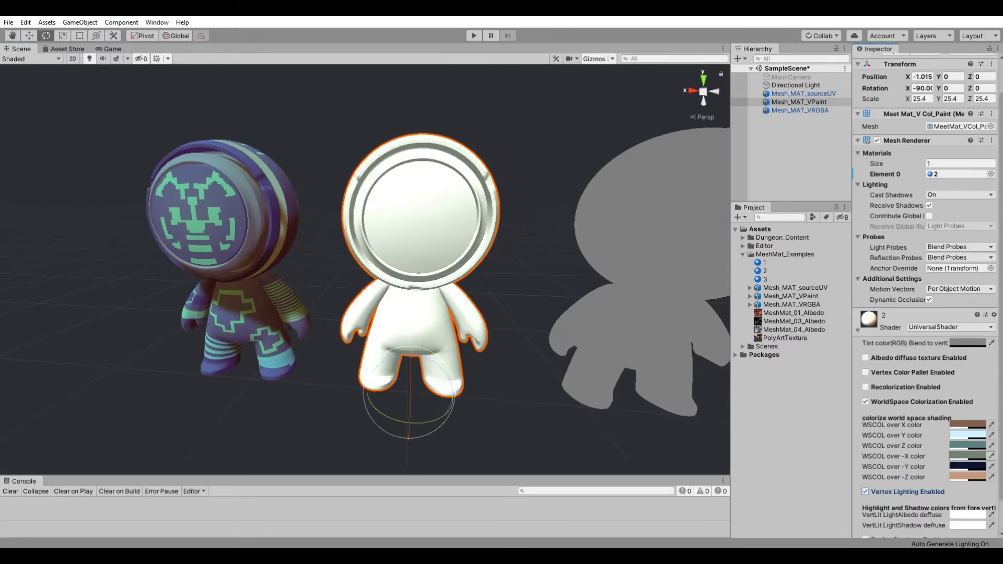
scroll(924, 366, down, 2)
click(967, 481)
drag(654, 199, 659, 201)
click(522, 105)
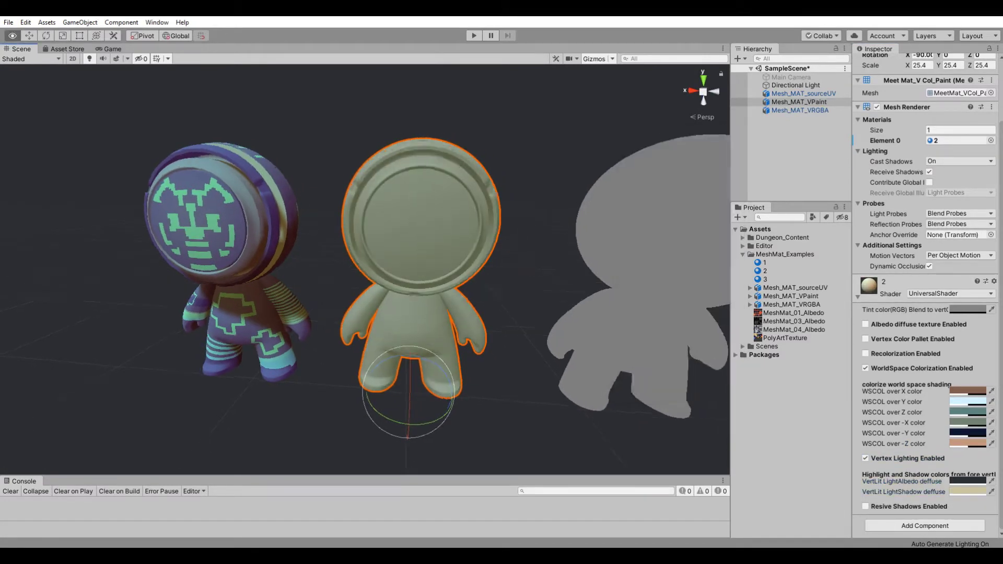
scroll(365, 261, up, 2)
scroll(928, 296, down, 1)
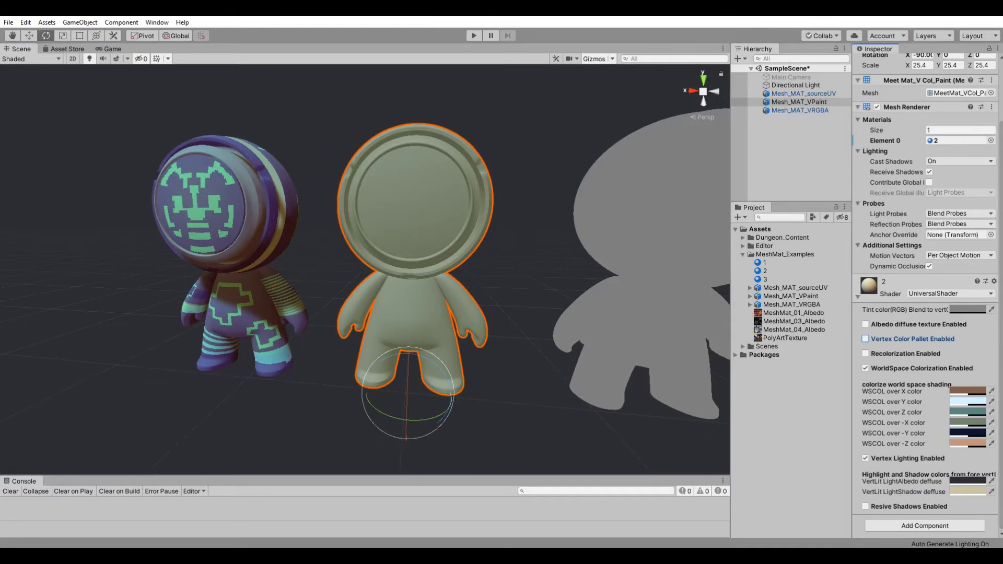
click(865, 324)
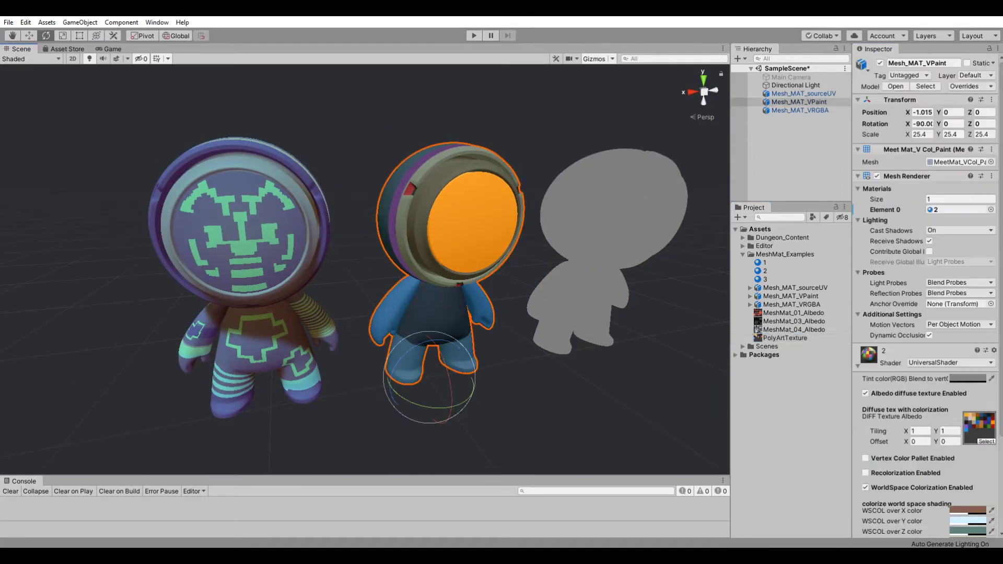
Enable recolorization on material 2 and set DIFCOL HSVA Adjust to -0.03, -0.17, 0.05, 0.72
scroll(925, 292, down, 5)
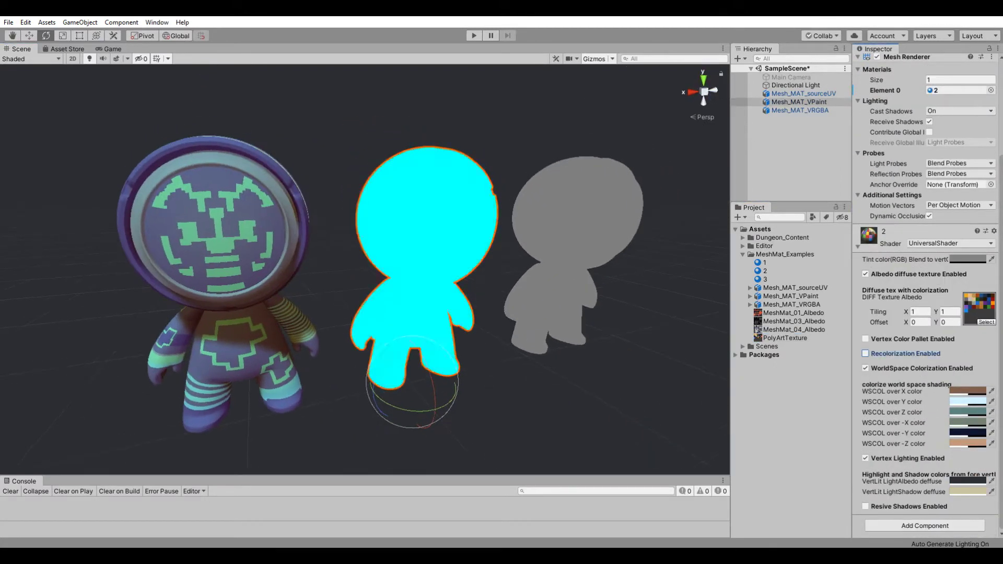
click(865, 354)
drag(969, 396, 979, 395)
mouse_move(871, 395)
mouse_down()
mouse_move(852, 396)
mouse_move(896, 396)
mouse_up()
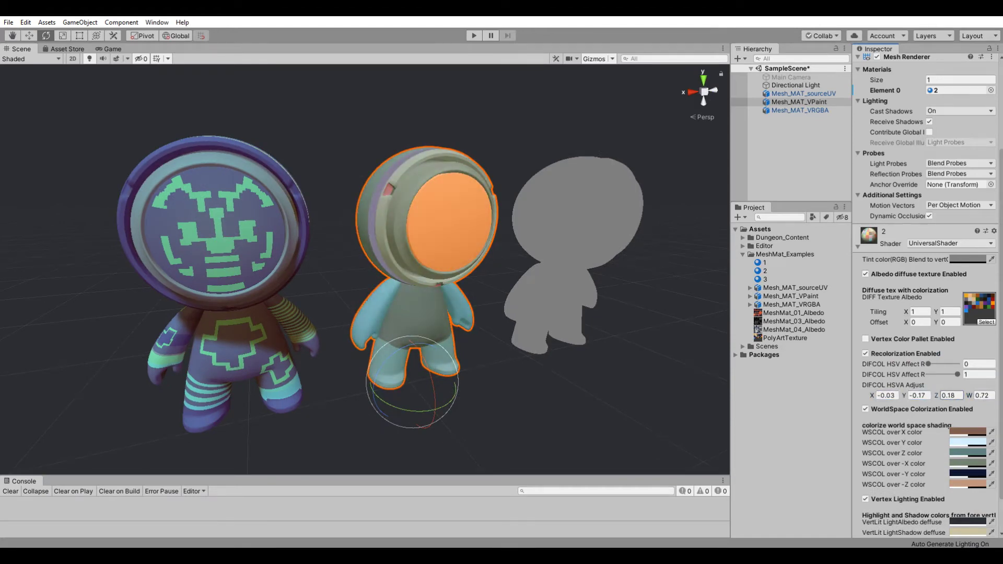
key(ctrl+shift+d)
key(ctrl+z)
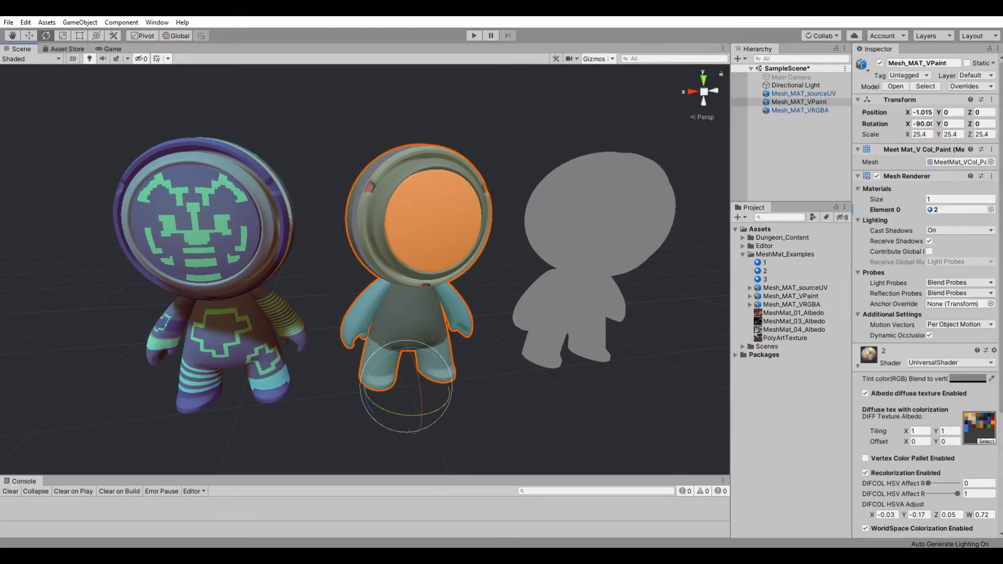
Set material 2's palette strength to full, darken the green-channel target, and use blend value 3
scroll(927, 293, down, 5)
scroll(928, 293, down, 3)
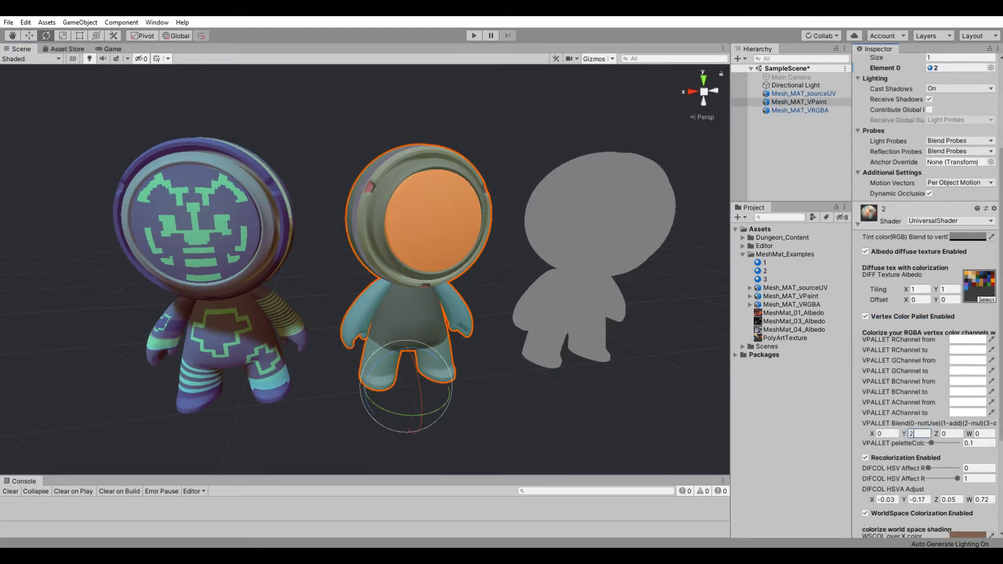
click(968, 360)
click(957, 443)
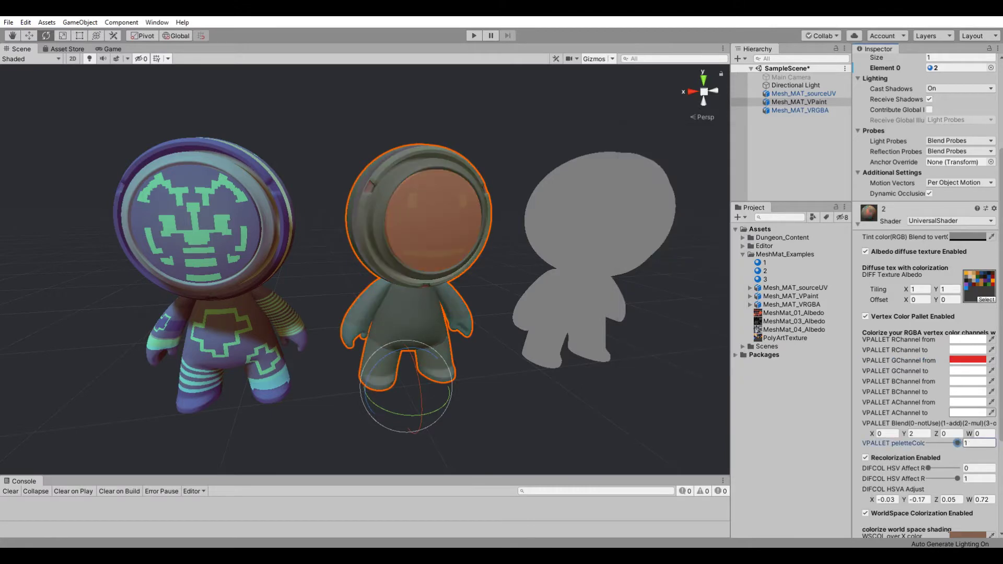
click(967, 371)
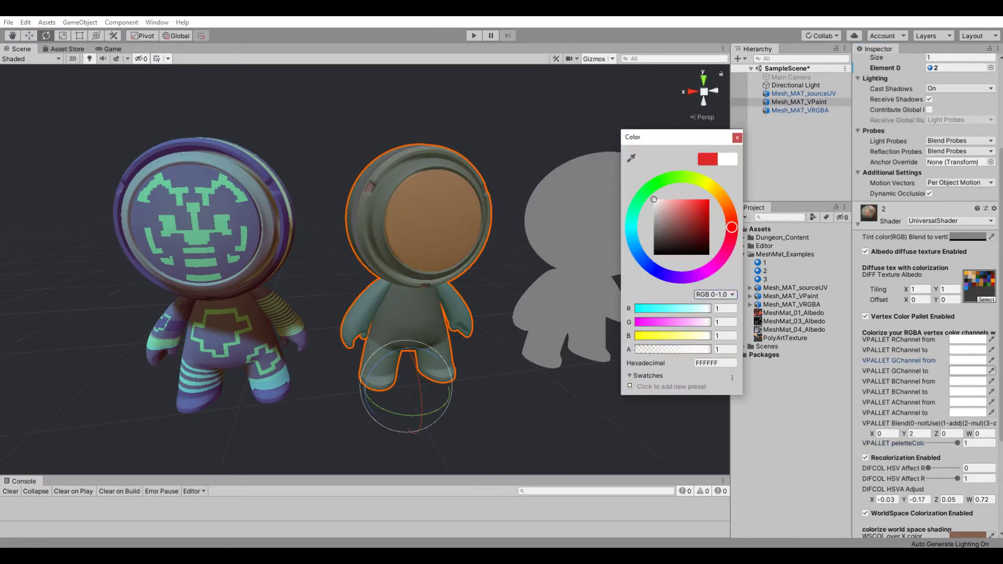
drag(702, 199, 709, 229)
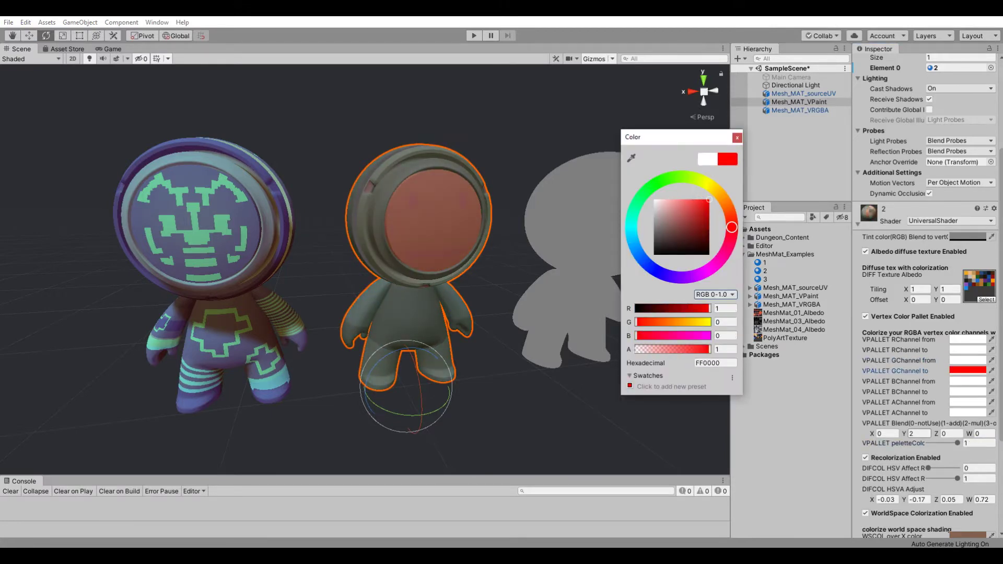
click(920, 434)
text(3)
Re-enter green-channel blend 3 and make the green-channel target colour cyan
click(968, 360)
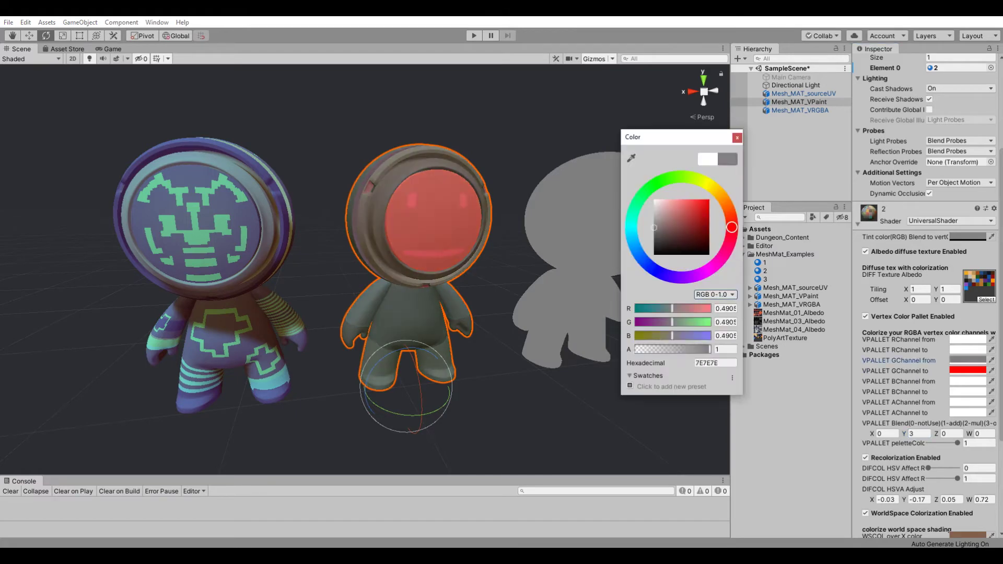
click(920, 434)
text(4)
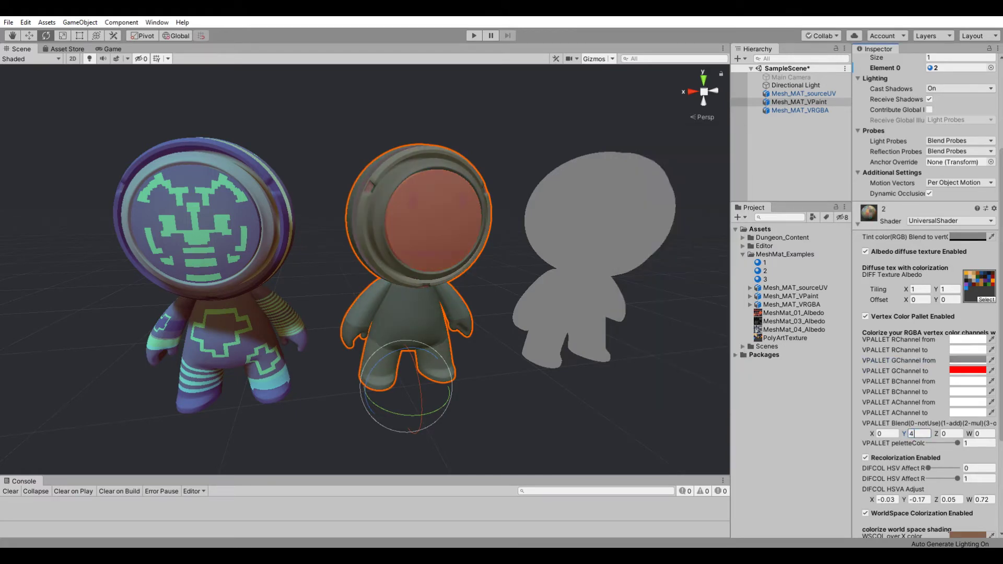
key(BackSpace)
text(3)
click(968, 371)
click(632, 229)
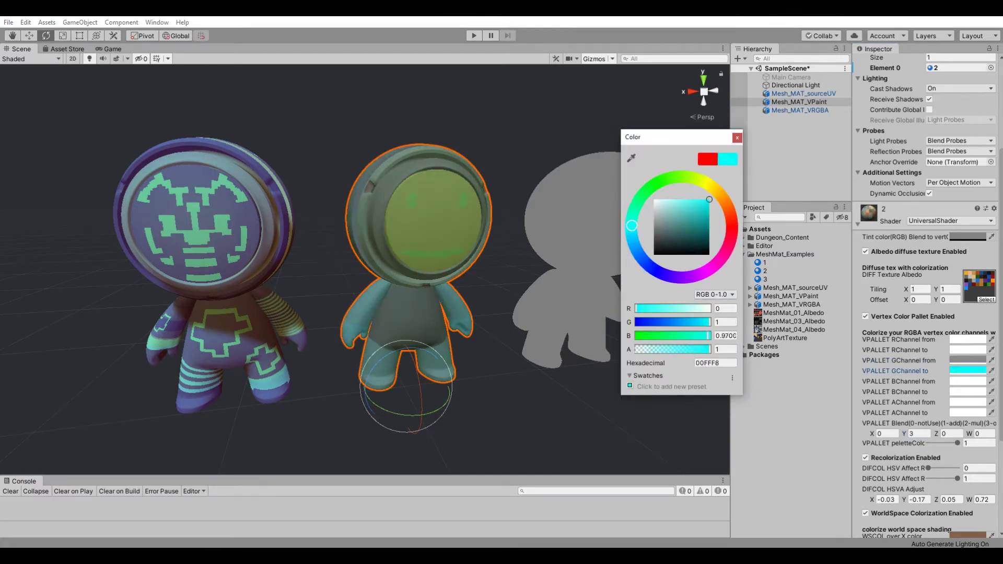
click(967, 359)
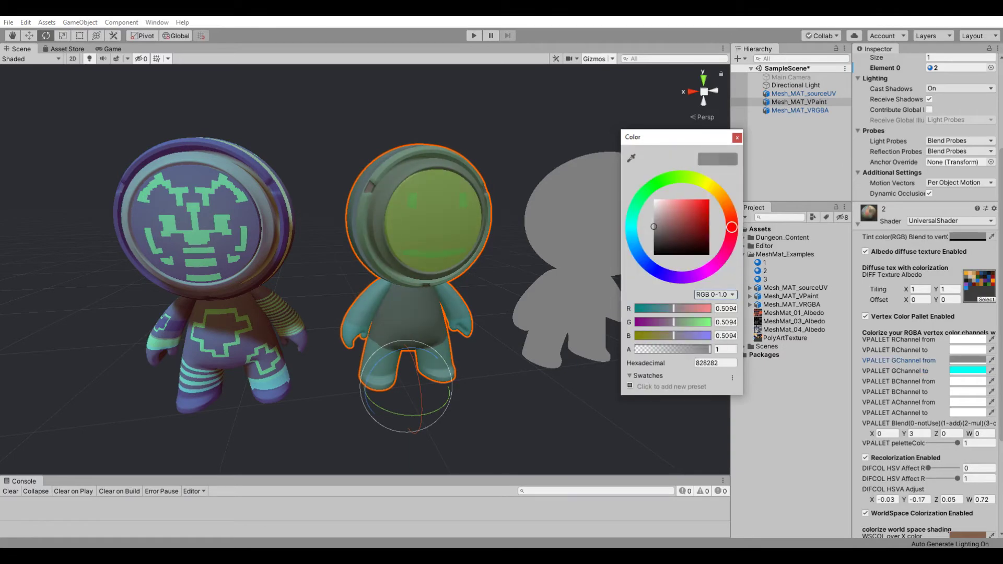
Orbit around the characters and select the grey astronaut on the right
alt+drag(365, 408, 313, 408)
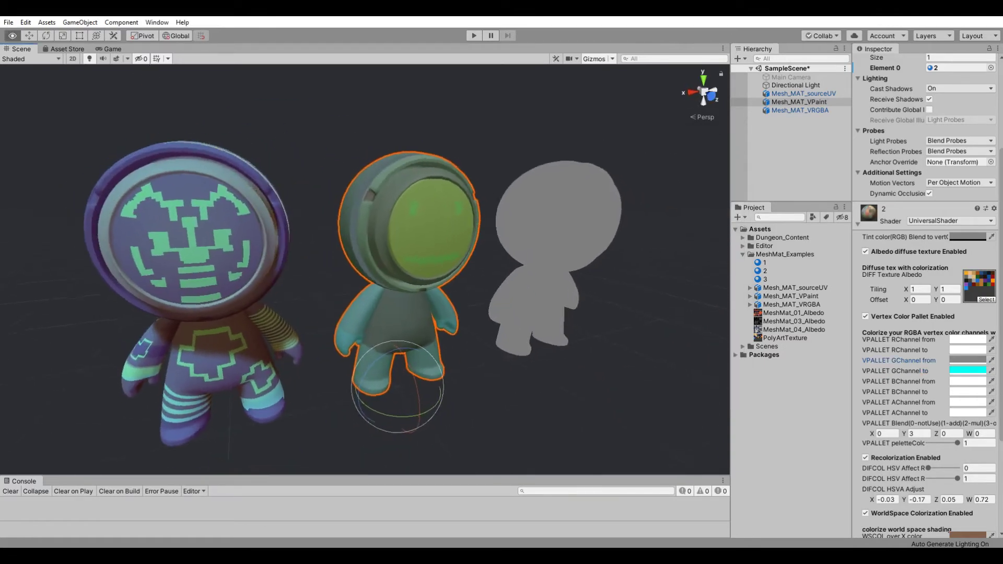
click(366, 450)
alt+drag(366, 313, 334, 313)
click(543, 235)
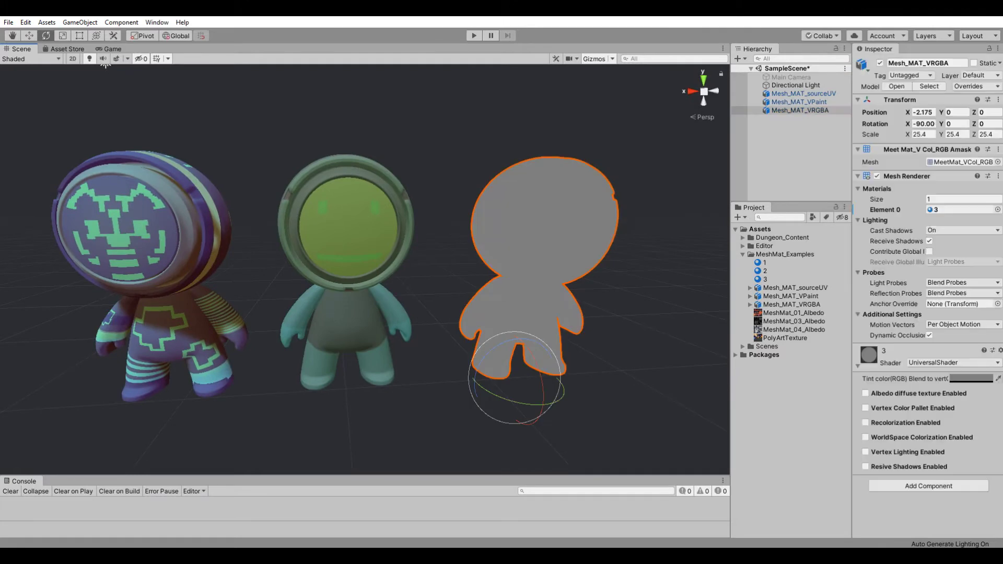
Enable material 3's vertex palette with a red blue-channel target, blend 3 and full strength
alt+drag(366, 313, 345, 313)
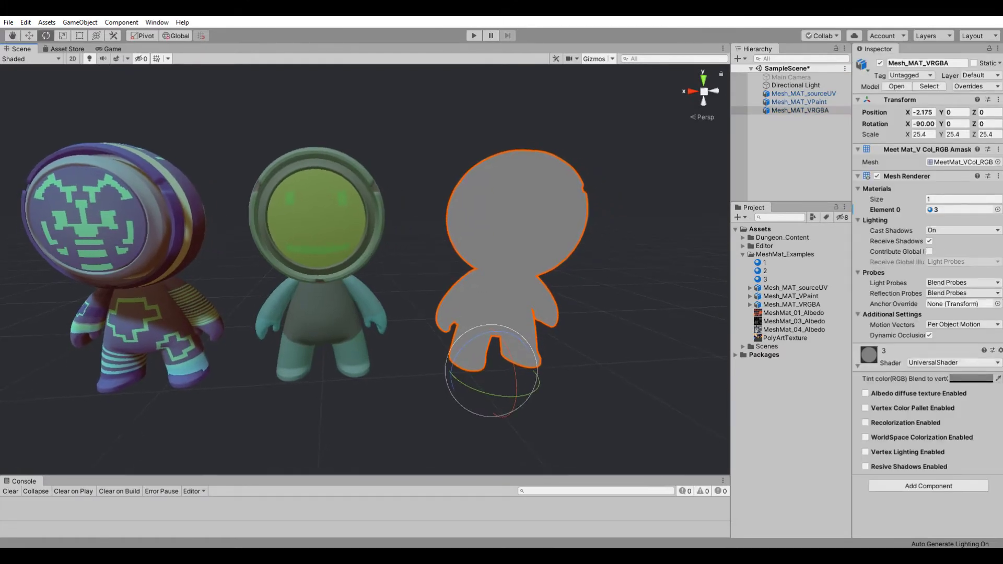
click(865, 408)
scroll(927, 314, down, 3)
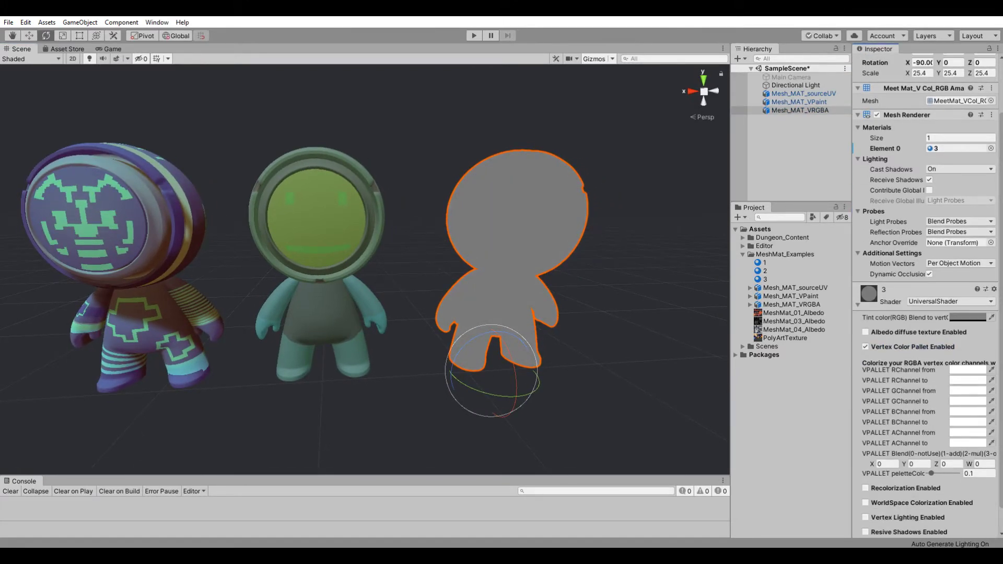
click(968, 422)
click(702, 213)
click(944, 464)
text(1)
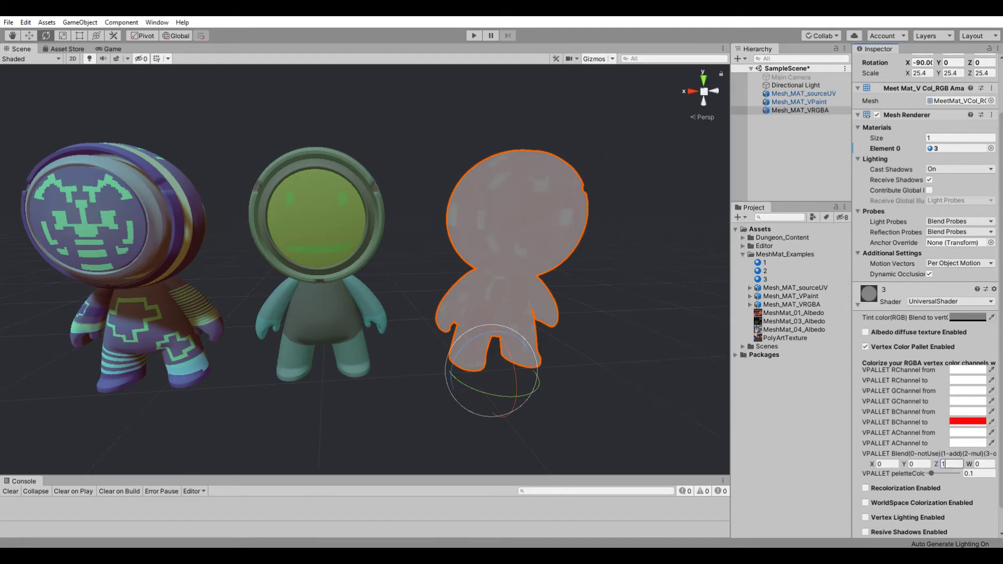
key(BackSpace)
text(3)
drag(931, 473, 958, 473)
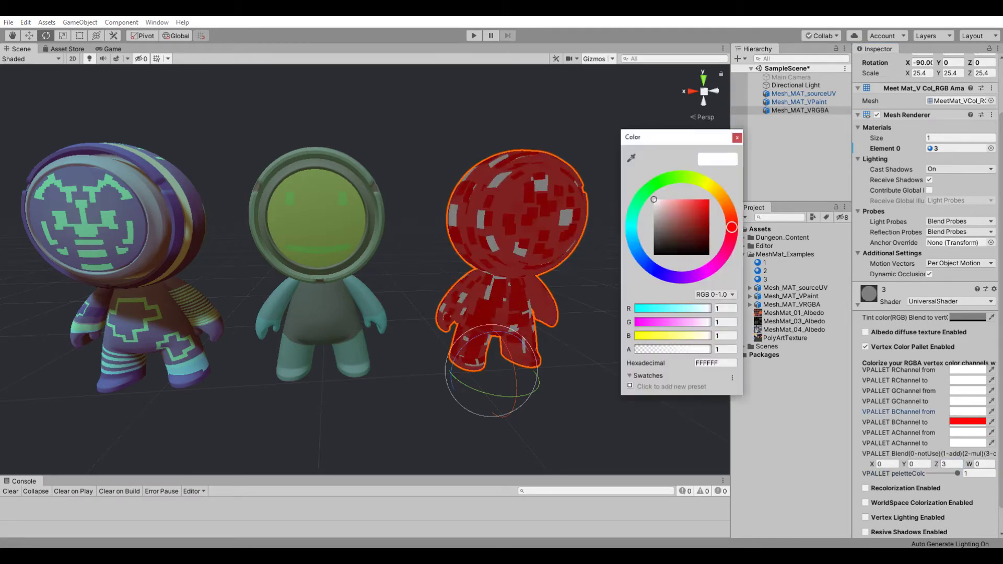
Set the blue channel's source colour to green and its target colour to grey
click(630, 386)
click(968, 422)
click(711, 187)
click(655, 227)
click(968, 412)
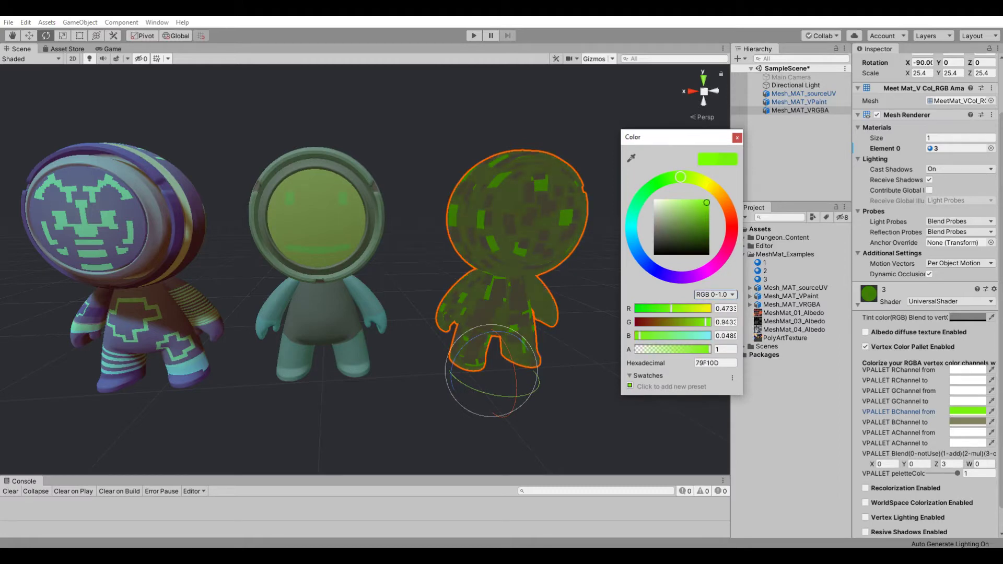
key(Escape)
scroll(925, 292, down, 2)
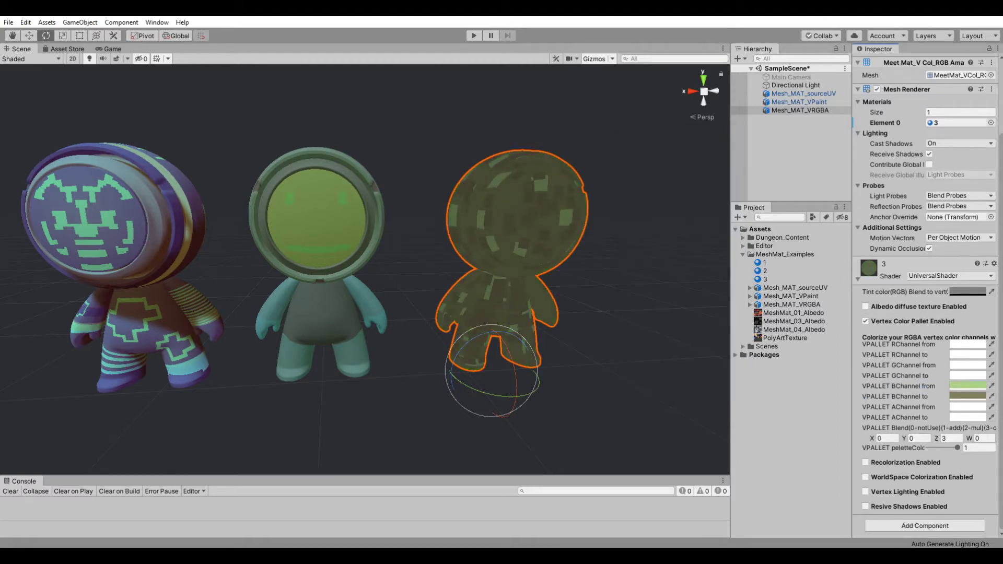
Map the green channel from an olive source to a black target with blend value 1
click(968, 365)
click(709, 199)
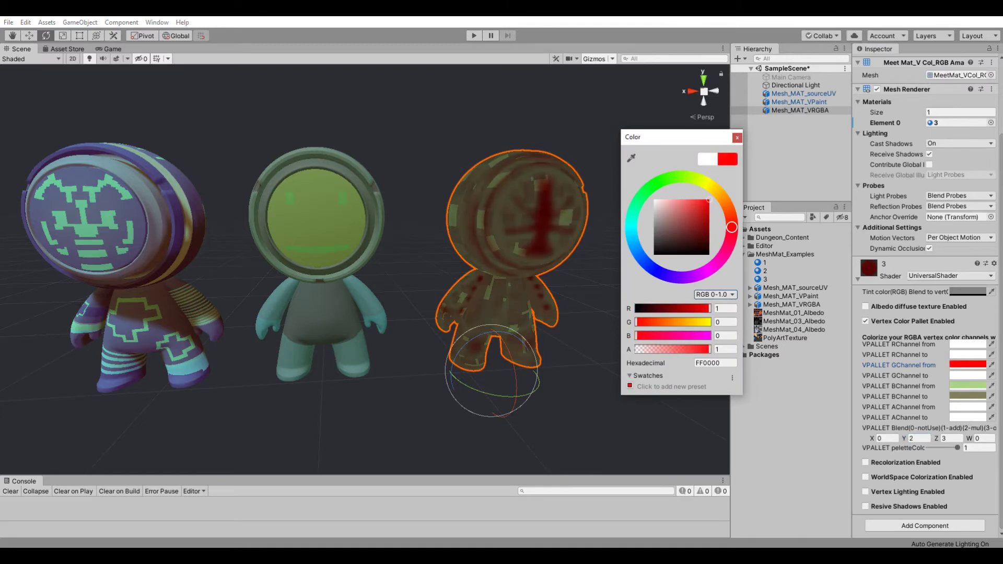
drag(731, 227, 697, 179)
click(919, 438)
text(1)
click(968, 375)
mouse_move(682, 227)
mouse_down()
mouse_move(654, 254)
mouse_move(708, 224)
mouse_up()
click(968, 364)
click(736, 137)
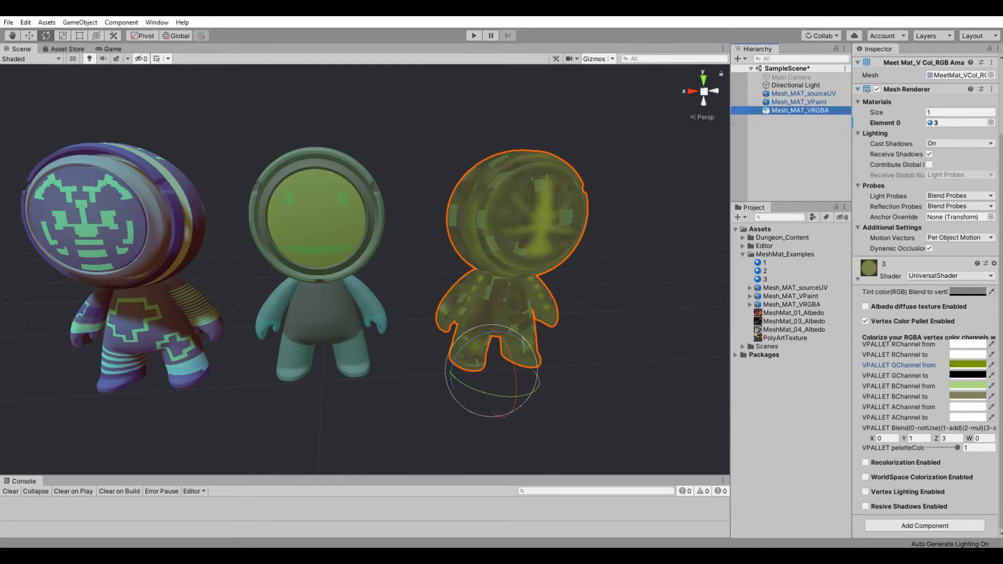
scroll(366, 269, down, 2)
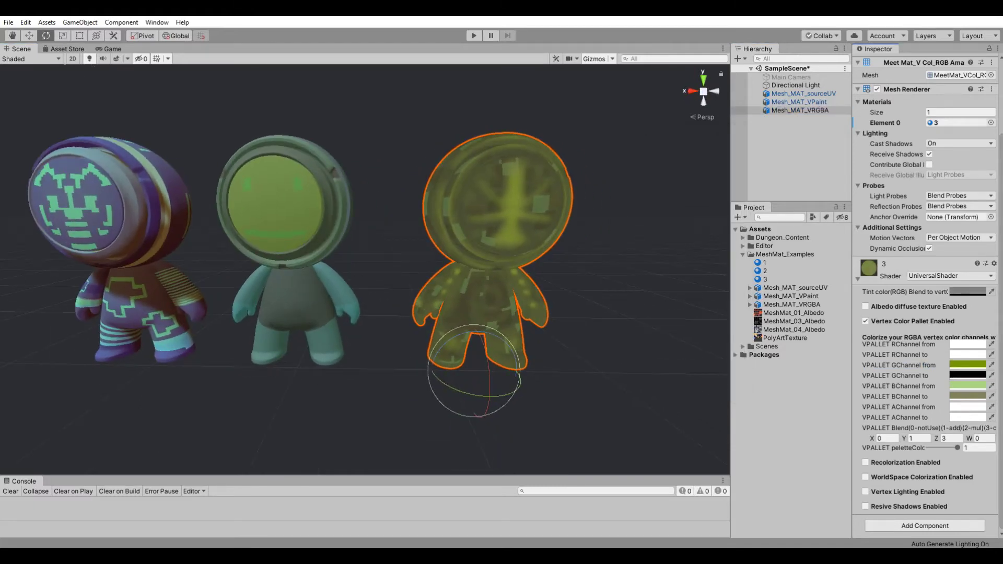
Enable received shadows on material 3 and paste the blue shadow colour 4AA3F1
click(968, 291)
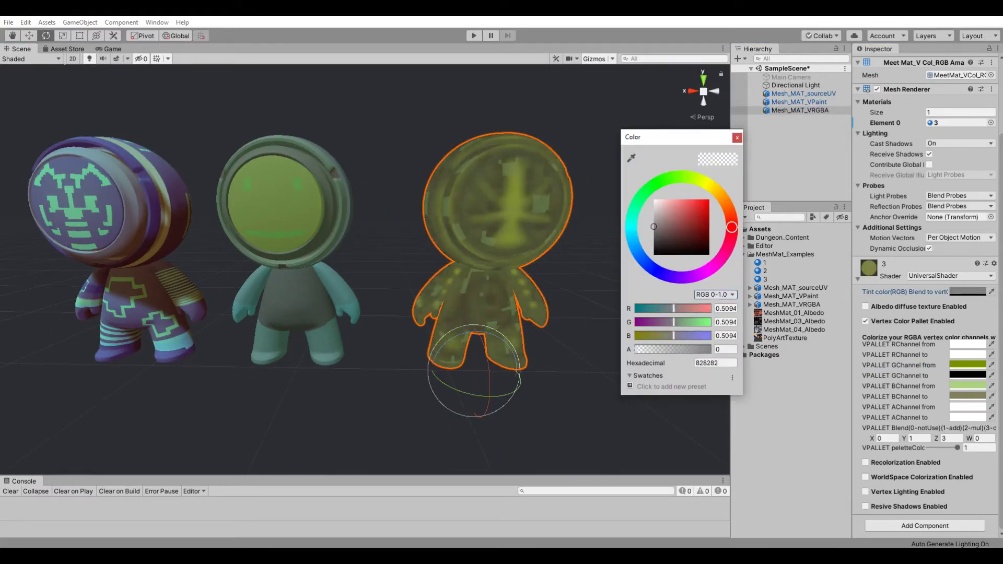
key(Escape)
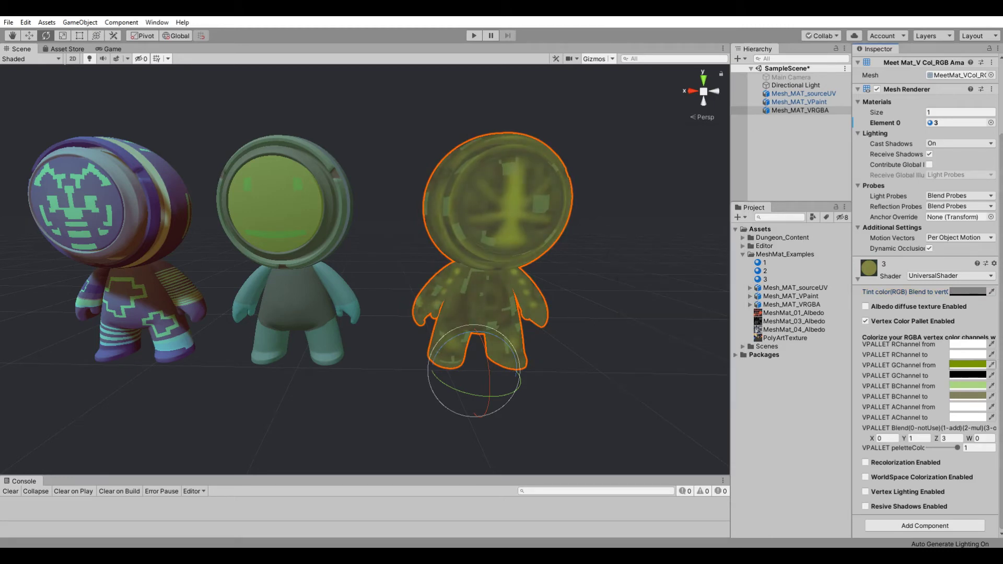
click(865, 507)
scroll(925, 470, down, 1)
click(967, 506)
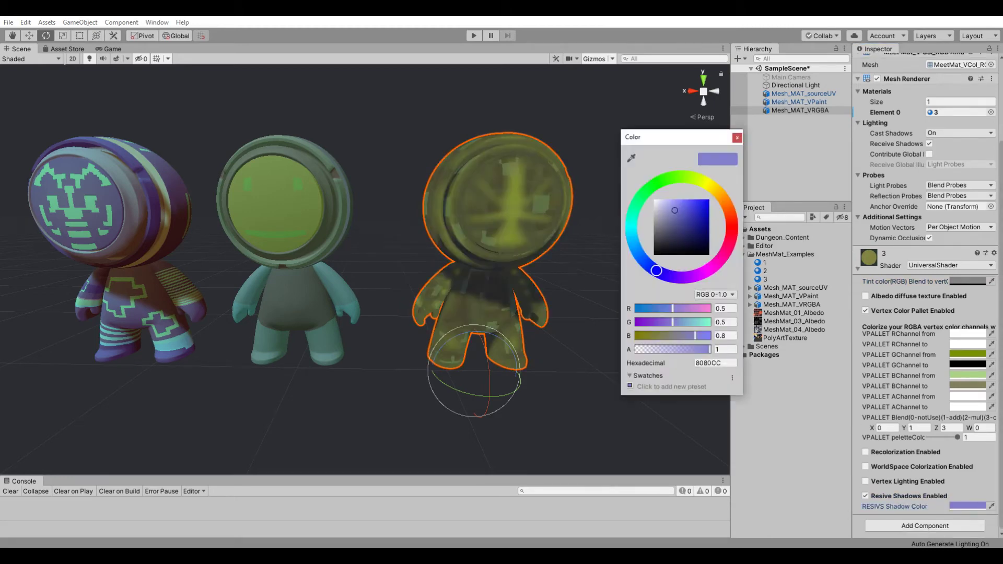
key(ctrl+v)
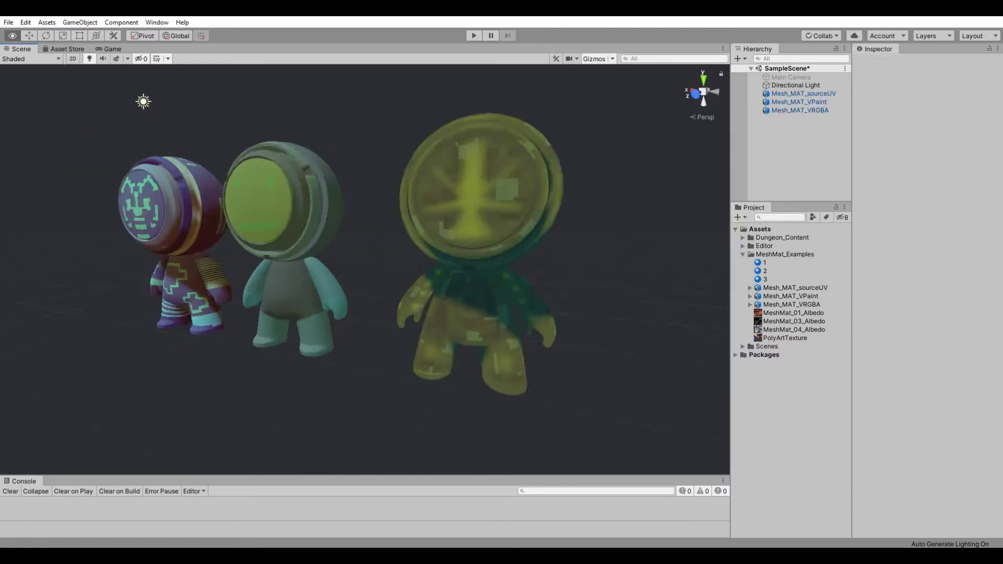
Duplicate the three astronauts and move the copies away from the originals
alt+right_drag(366, 261, 366, 235)
alt+drag(365, 261, 335, 220)
drag(115, 168, 548, 377)
key(w)
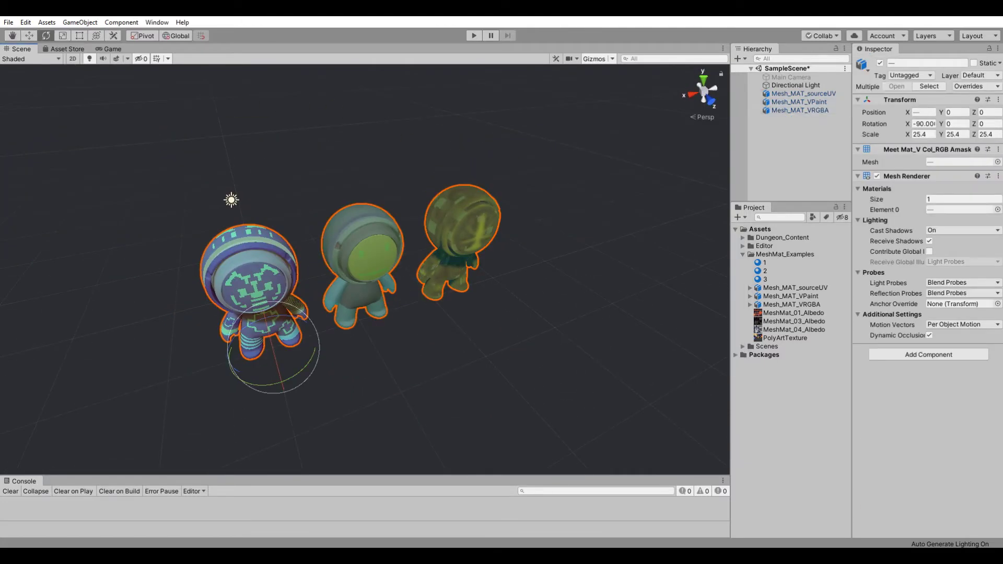
key(ctrl+d)
drag(286, 403, 293, 444)
Duplicate material 3 into new yellow materials and apply them to the copied astronauts
click(764, 279)
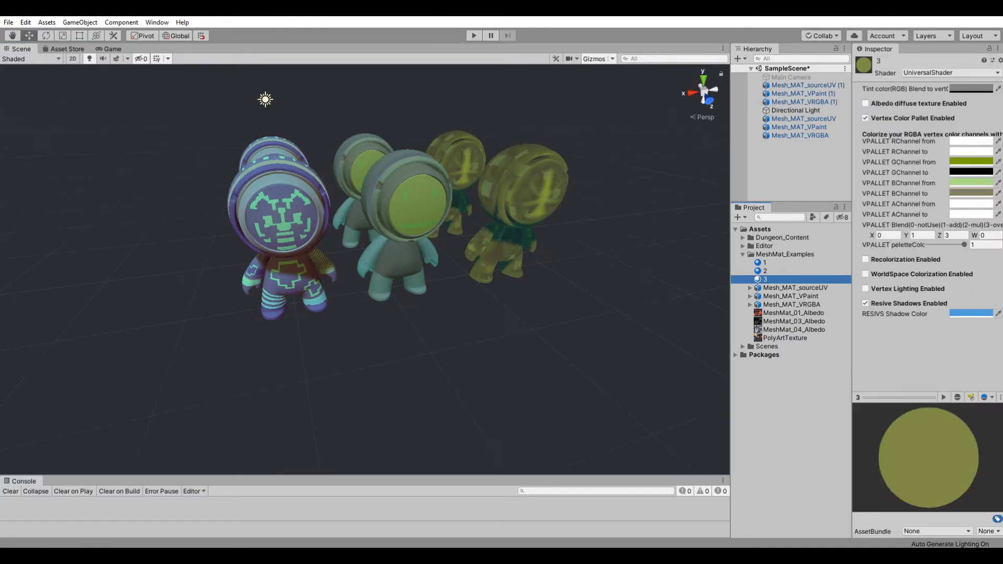
key(ctrl+d)
key(ctrl+d)
key(ctrl+d)
drag(765, 304, 279, 225)
drag(765, 287, 405, 224)
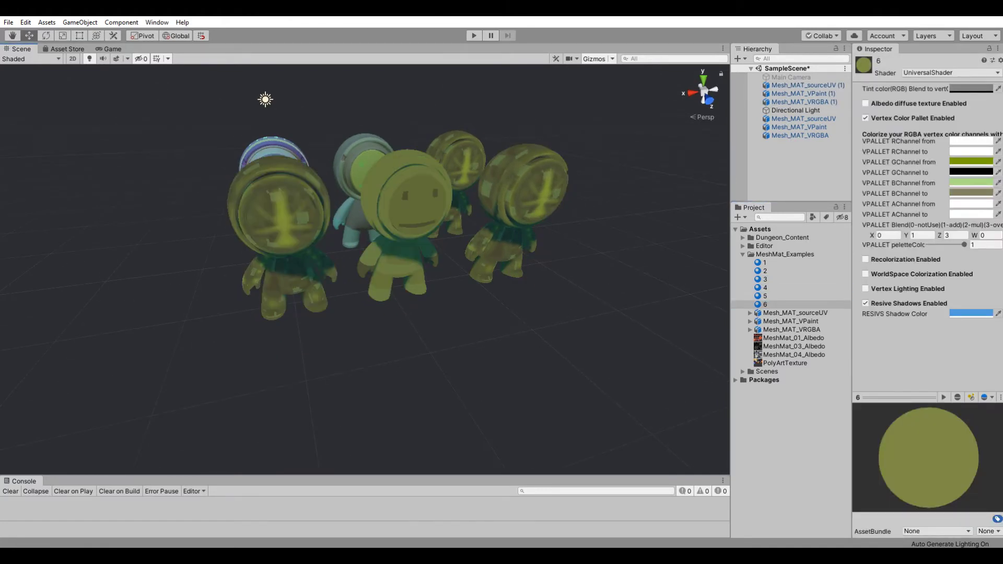
alt+drag(366, 208, 365, 246)
click(312, 293)
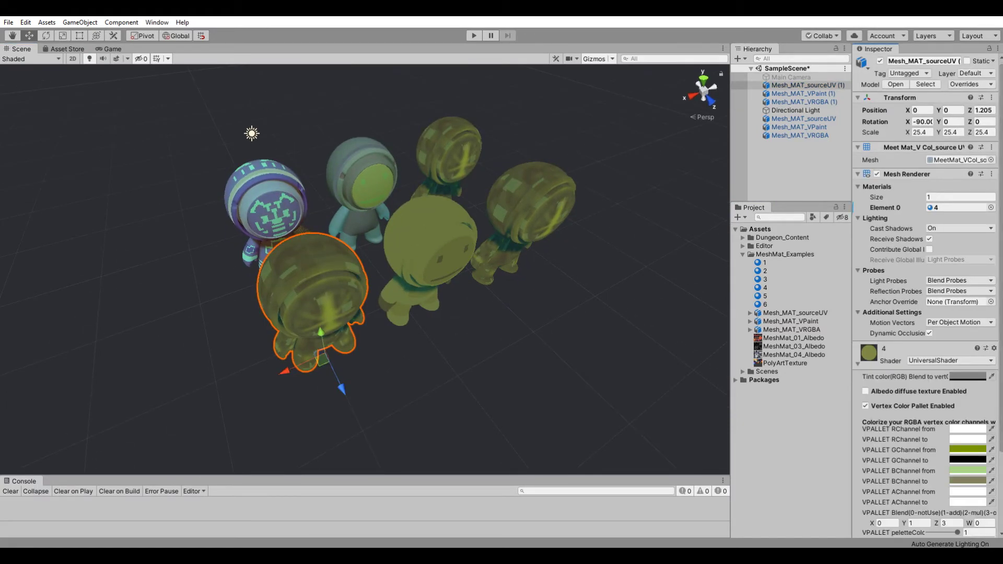
Switch material 4 from the vertex colour palette to the albedo diffuse texture
click(866, 406)
click(865, 394)
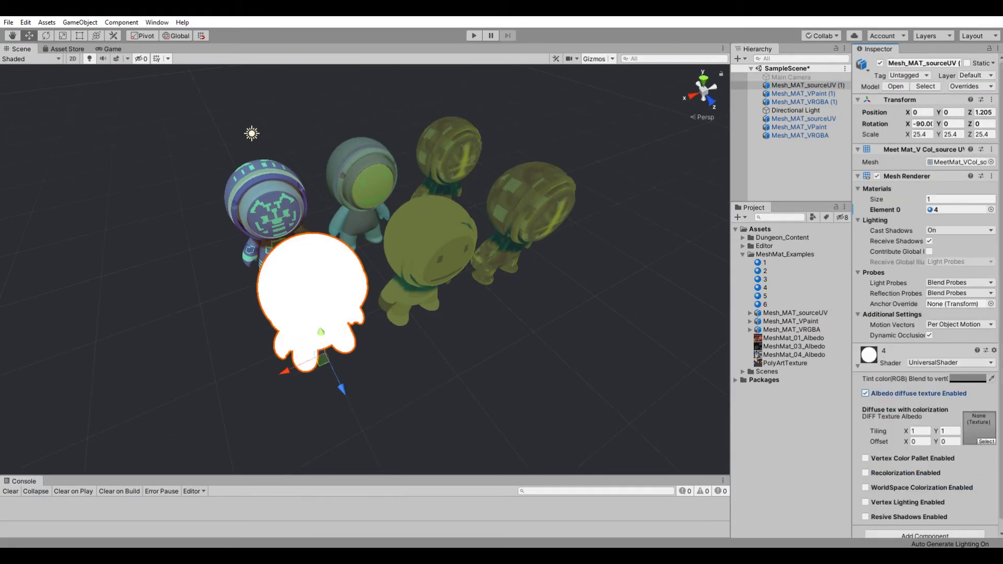
alt+drag(365, 209, 397, 224)
Replace the yellow and green copies with two duplicates of the sourceUV astronaut
click(421, 235)
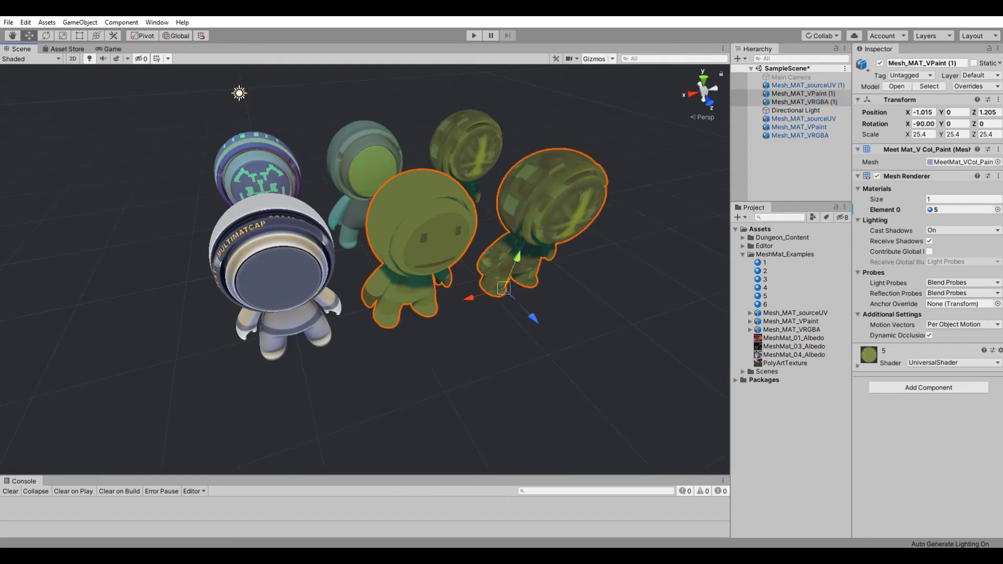
key(Delete)
key(ctrl+d)
key(ctrl+d)
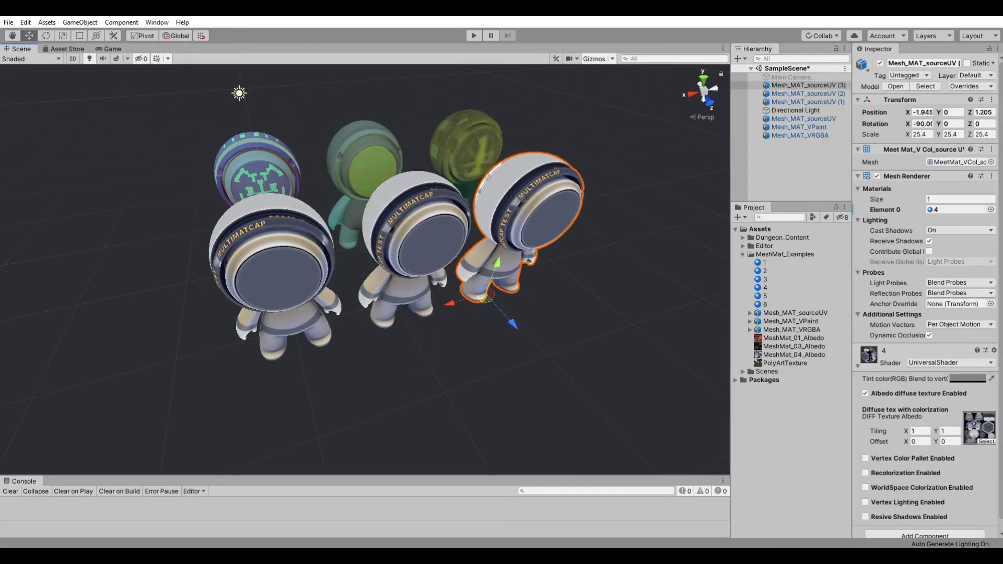
drag(765, 304, 527, 209)
Give the middle copy material 5 with the black MULTIMATCAP texture
click(415, 224)
drag(765, 296, 415, 225)
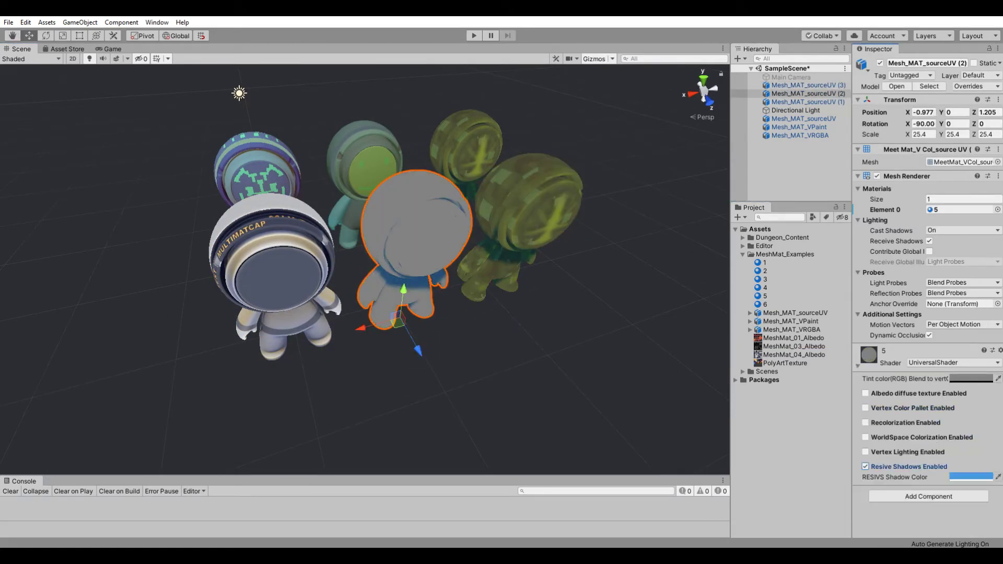
drag(789, 346, 415, 225)
Give the right copy material 6 with albedo on and the orange MULTIMATCAP texture
click(808, 85)
drag(765, 304, 528, 209)
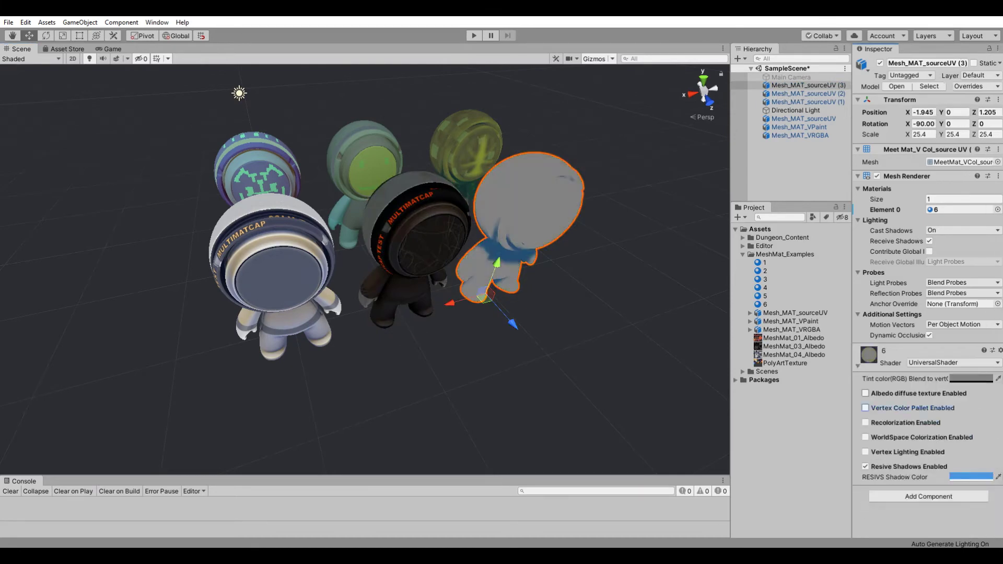
click(865, 394)
drag(793, 338, 979, 428)
Select the front white astronaut and inspect material 4's tint colour without changing it
click(365, 418)
alt+drag(366, 418, 376, 413)
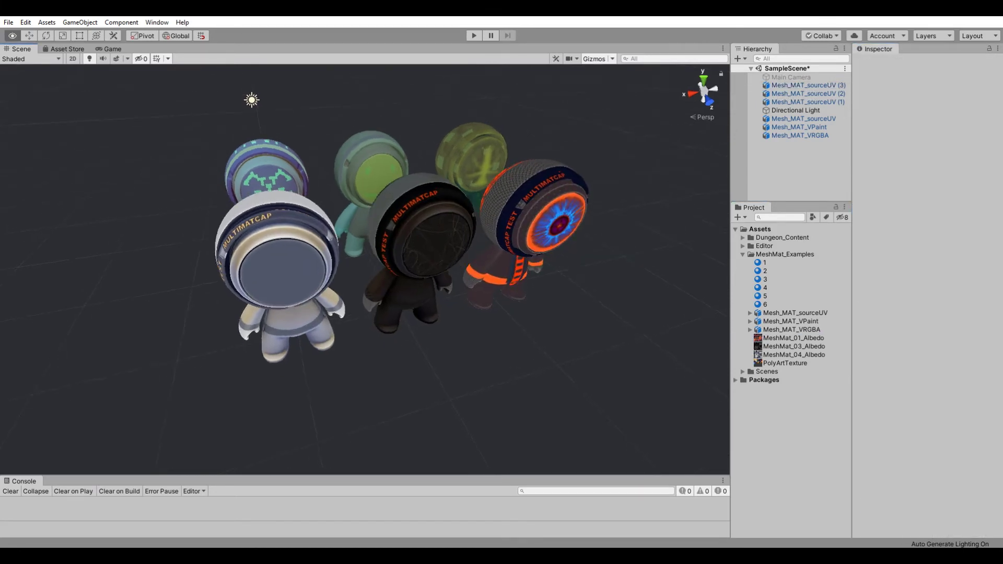
click(277, 261)
click(969, 378)
key(Escape)
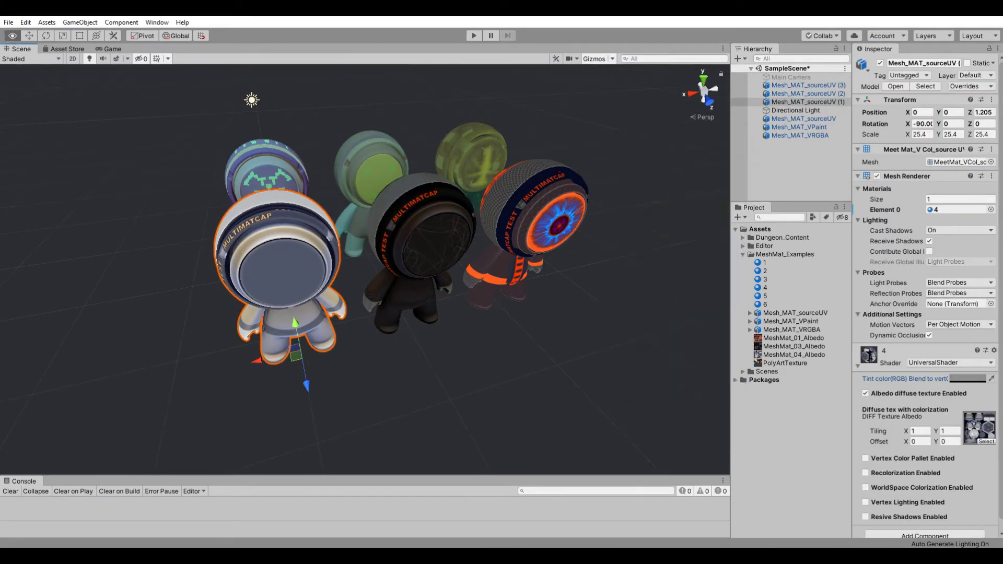
Enable recolorization on material 4 with HSVA adjust values including 0.09 and 0.58, turning it lilac
alt+drag(365, 261, 397, 271)
scroll(925, 418, down, 1)
click(865, 463)
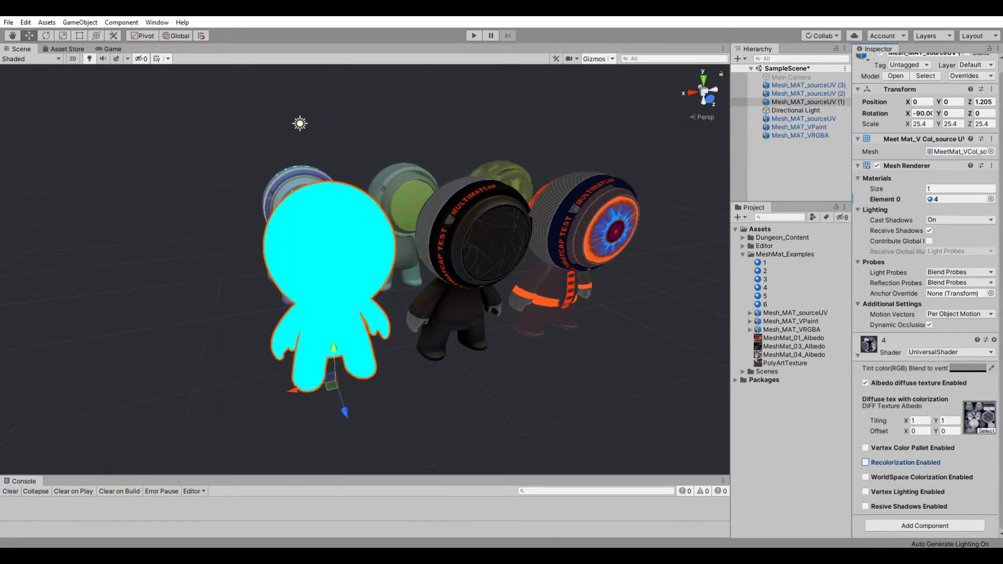
click(980, 504)
text(1-0.19)
key(Tab)
text(0.09)
key(Tab)
text(0.58)
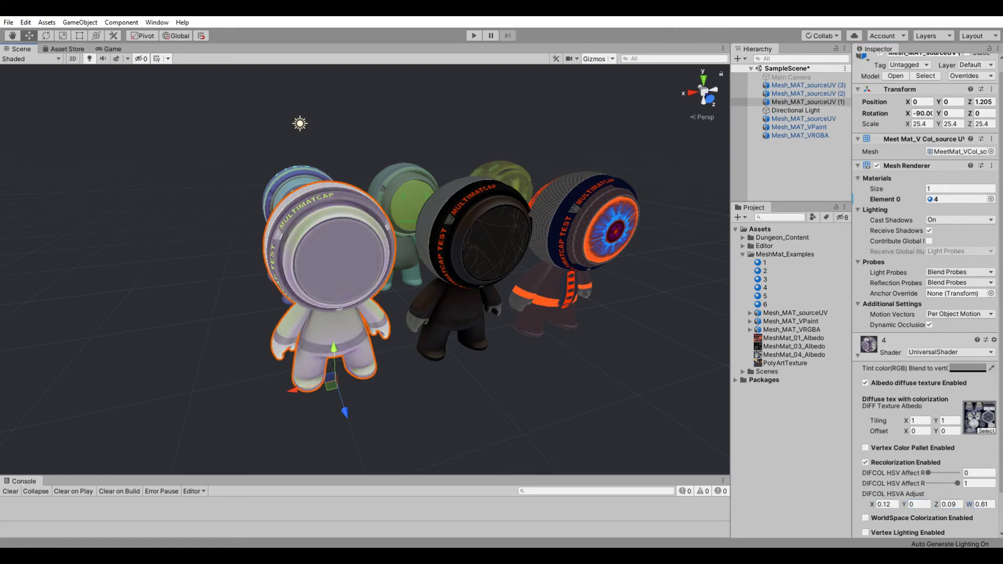
Set material 5's HSVA adjust W value to 0.75 for a dusky grey look
double_click(808, 93)
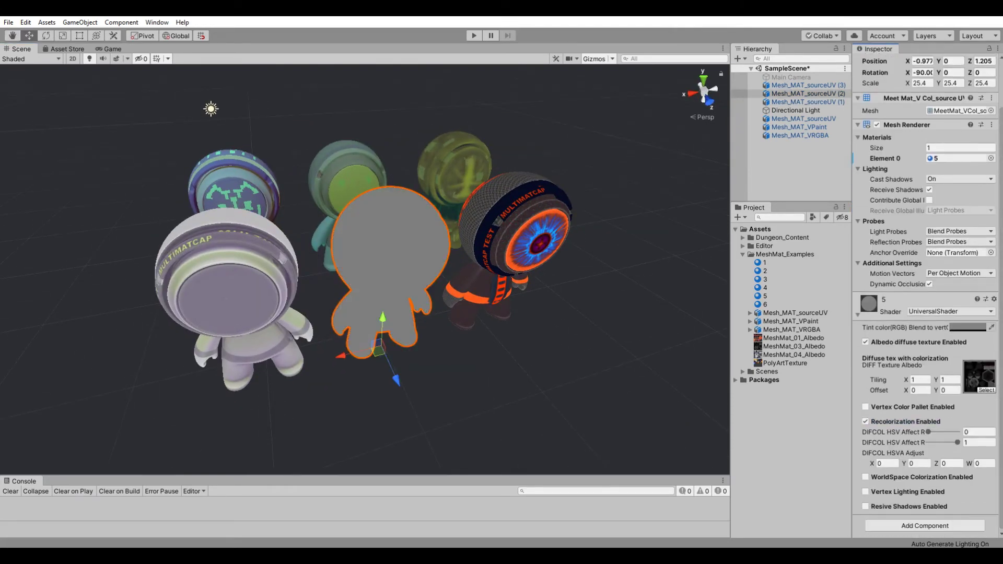
text(.04)
click(984, 463)
text(0.75)
key(BackSpace)
key(BackSpace)
key(BackSpace)
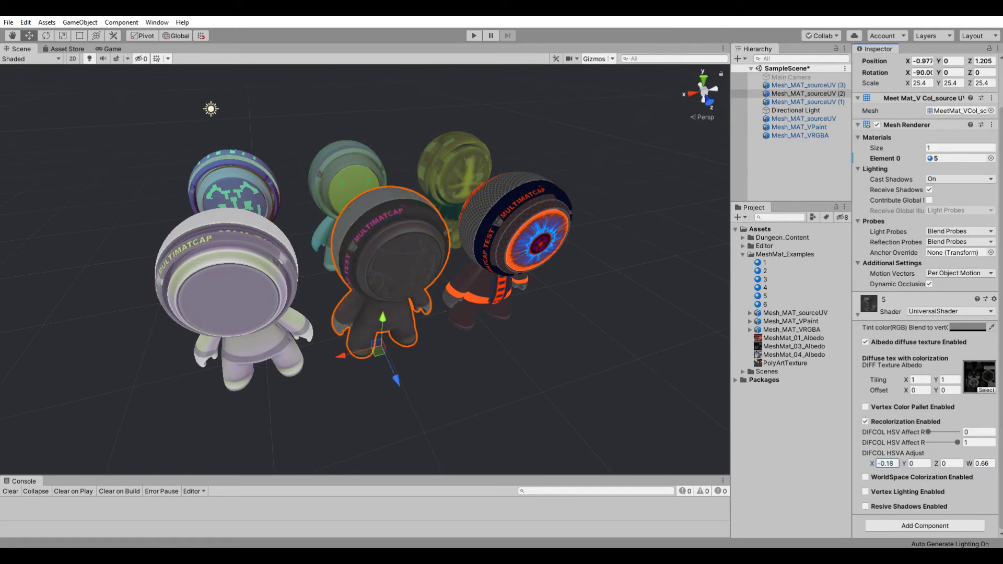
Shift material 6's HSVA adjust to -0.12 and 0.06, making its trim cyan
double_click(807, 85)
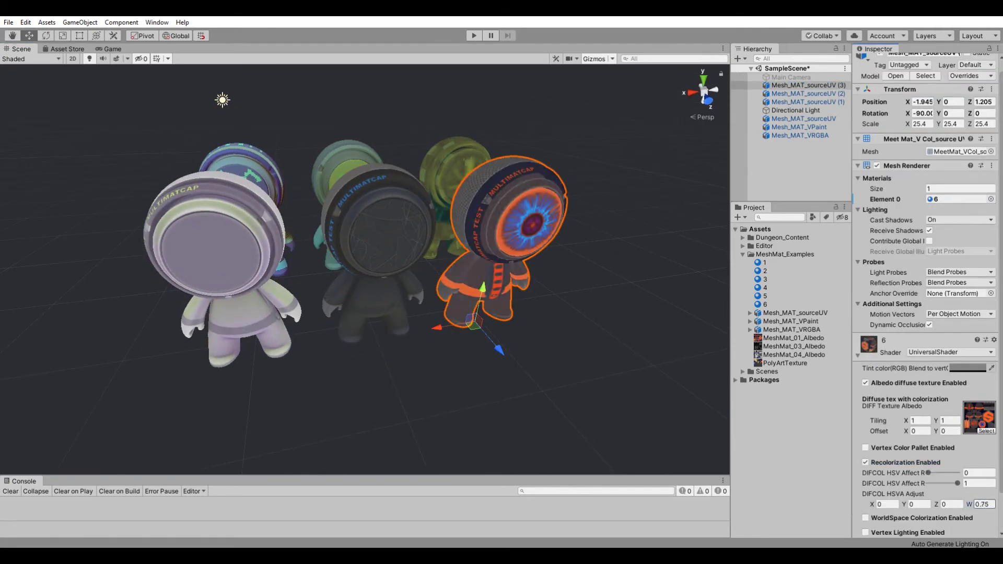
text(0.93)
drag(872, 504, 857, 504)
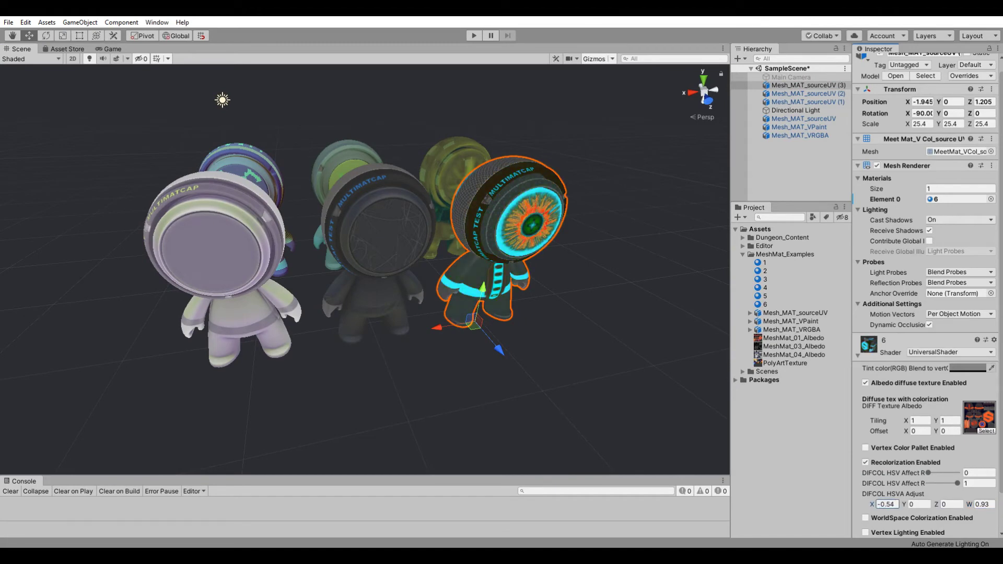
text(-0.12)
key(Tab)
text(0.06)
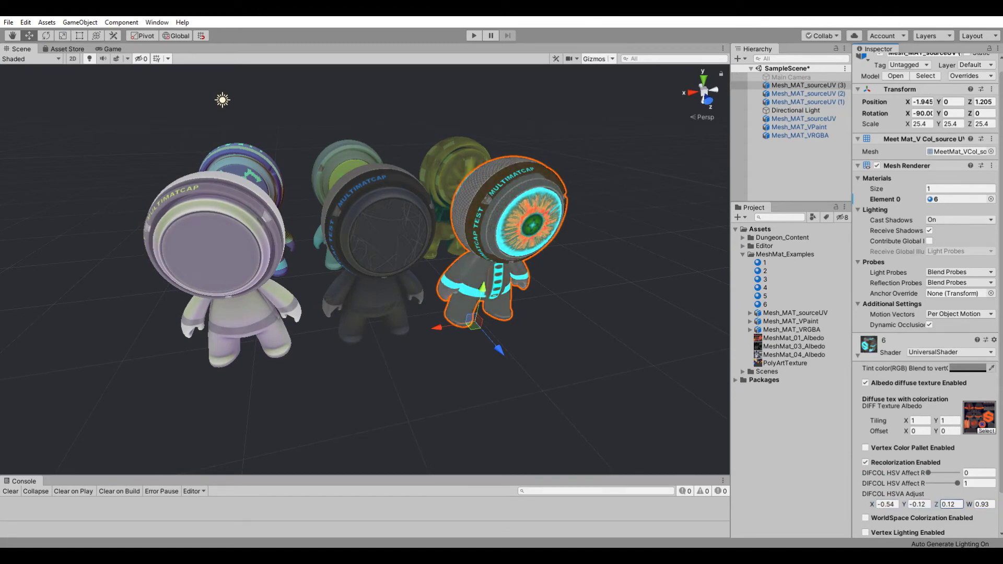
double_click(807, 102)
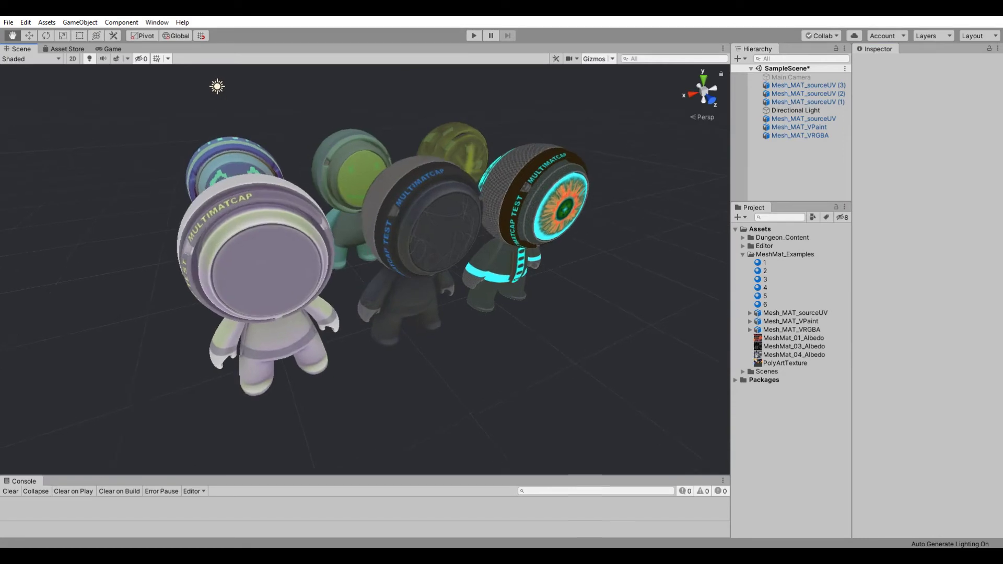
Turn on material 4's vertex colour palette and set palette blend values to 2
click(865, 407)
scroll(927, 293, down, 3)
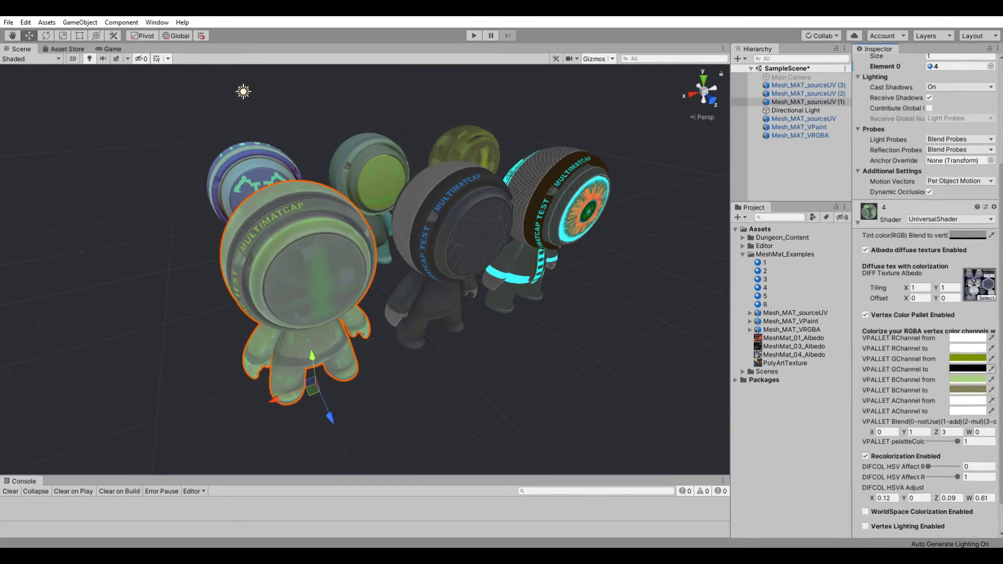
text(2)
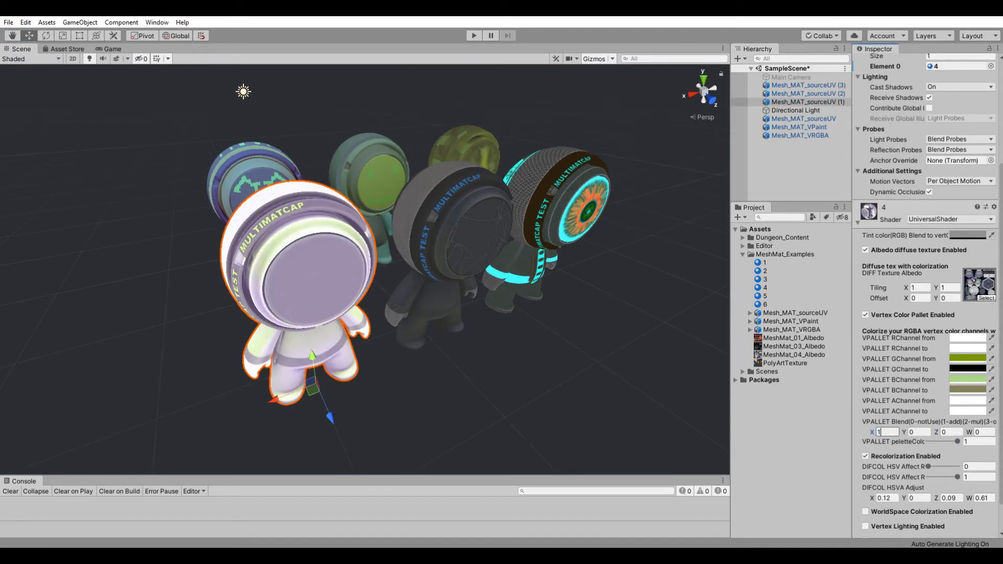
click(968, 338)
drag(655, 201, 708, 199)
key(ctrl+z)
key(ctrl+z)
key(ctrl+z)
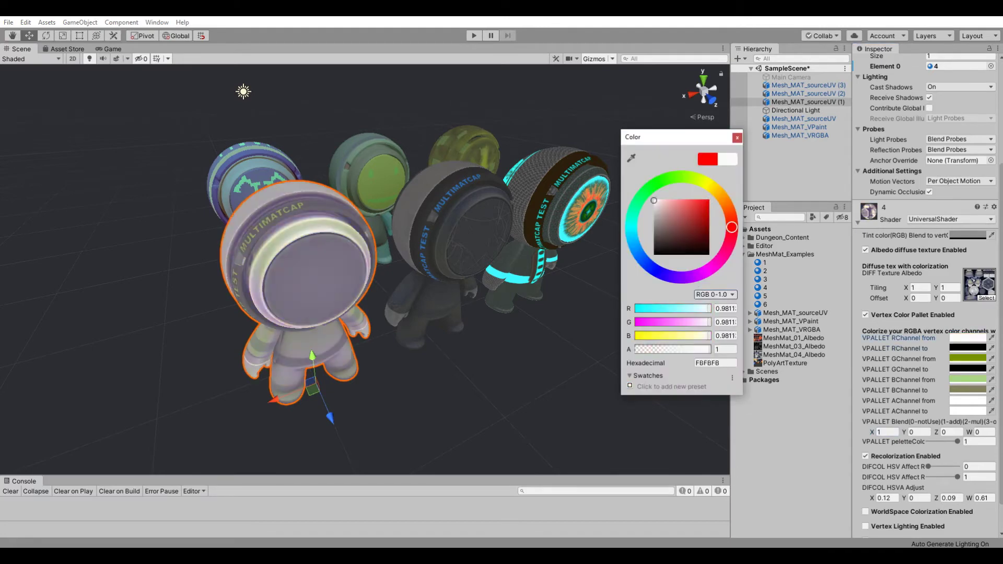
click(919, 432)
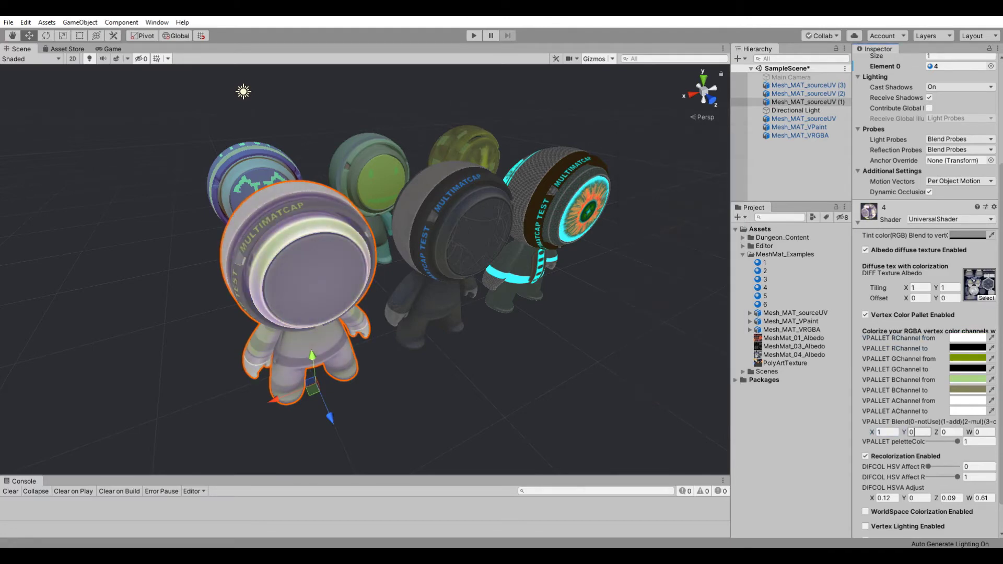
text(2)
Set palette blend Y to 3, blend the green channel from yellow-green to green-grey, and enable vertex lighting
click(968, 358)
key(ctrl+z)
click(701, 199)
click(918, 432)
text(3)
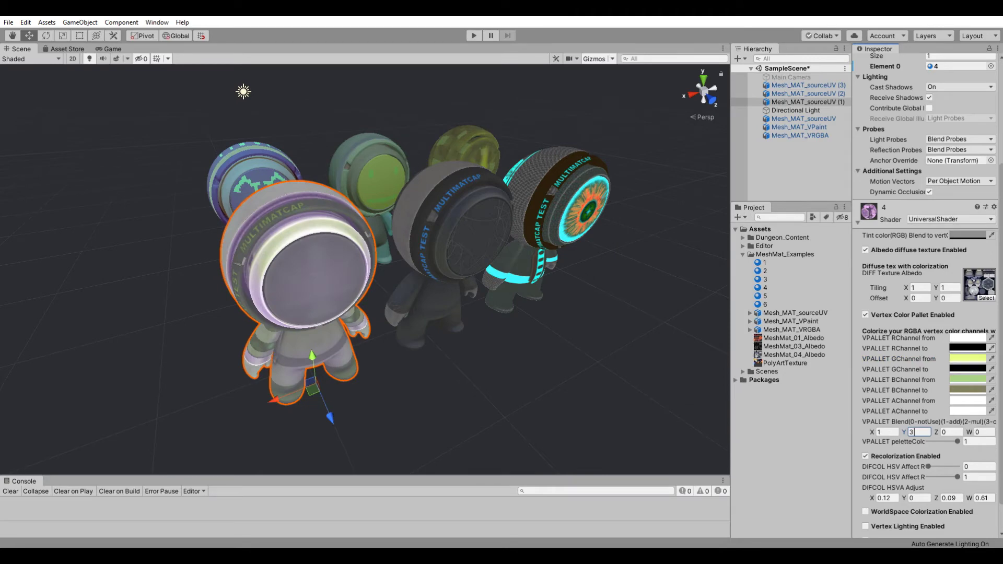
click(968, 358)
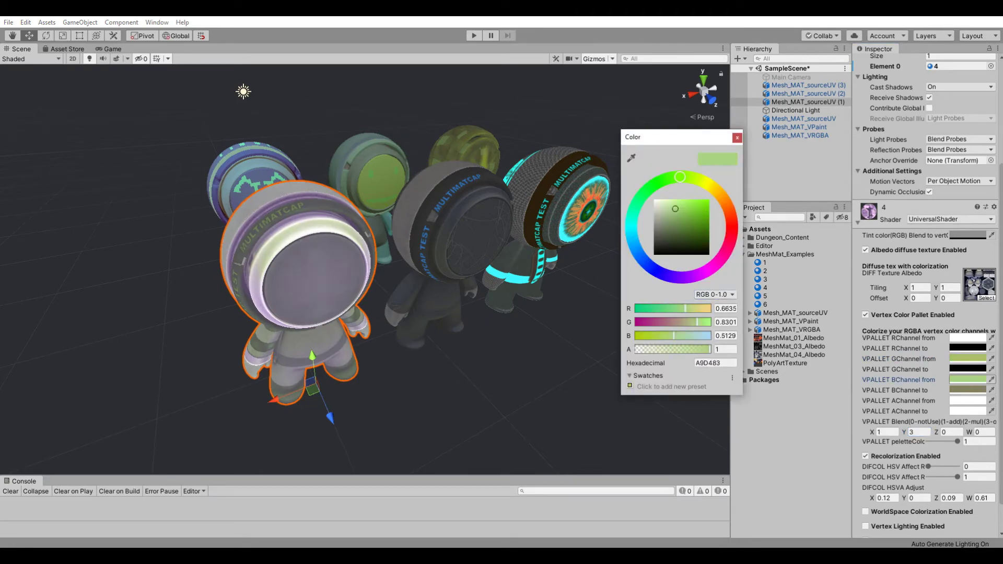
click(968, 368)
drag(664, 246, 654, 226)
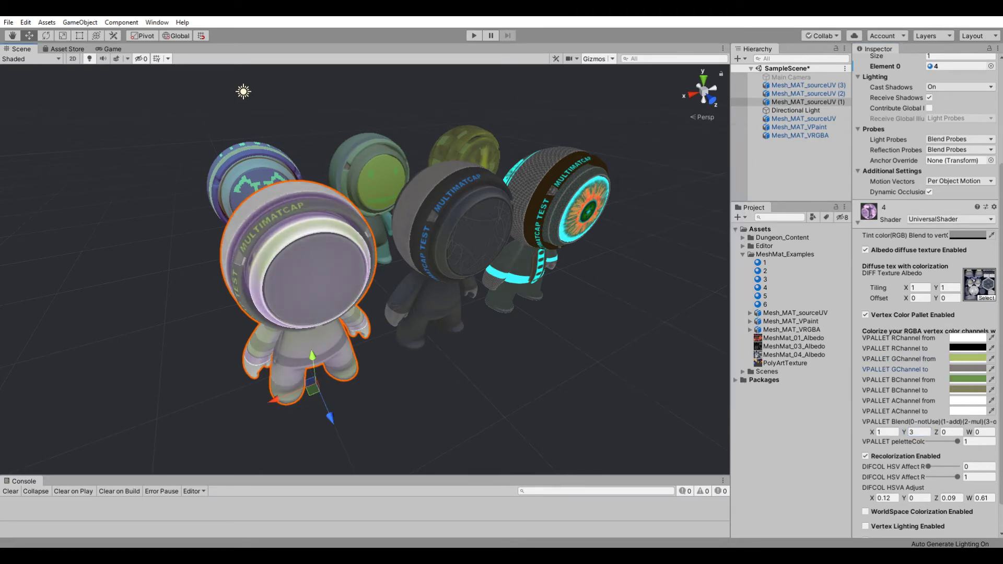
scroll(925, 314, down, 3)
click(866, 491)
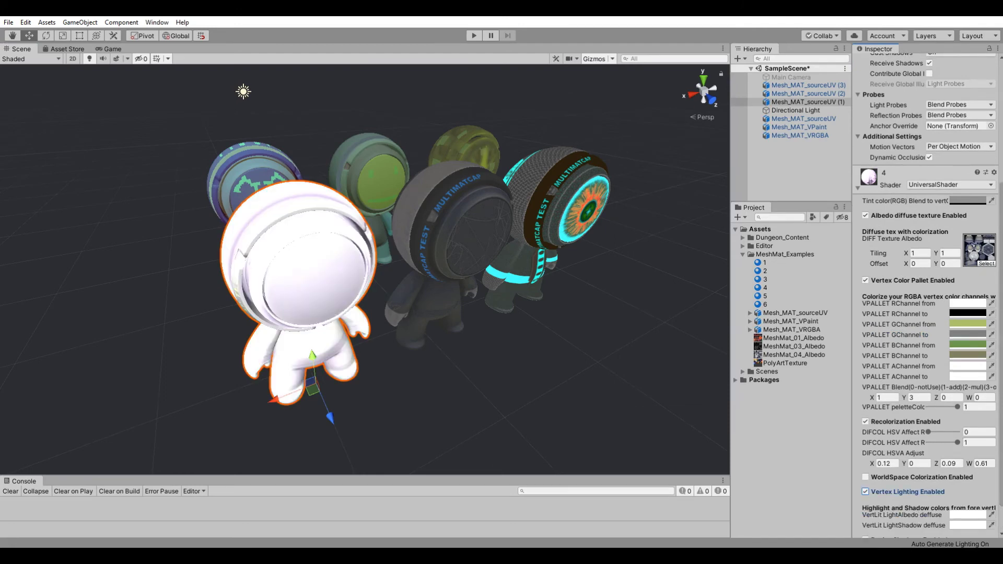
Tint material 4's vertex-lit shadow a deep purple-red and its lit albedo dark olive 686039
scroll(925, 470, down, 3)
click(967, 480)
drag(654, 199, 709, 199)
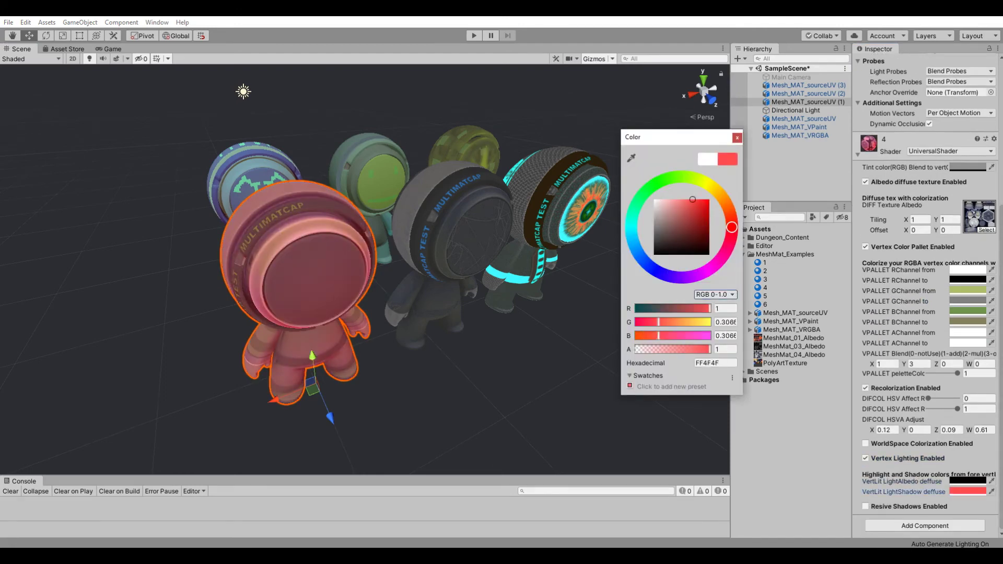
drag(660, 223, 684, 226)
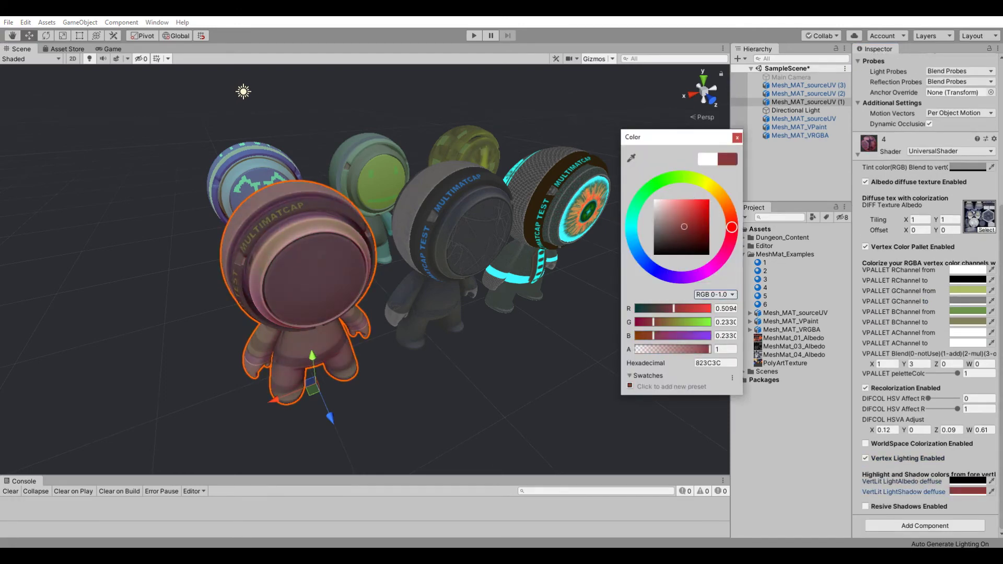
click(968, 480)
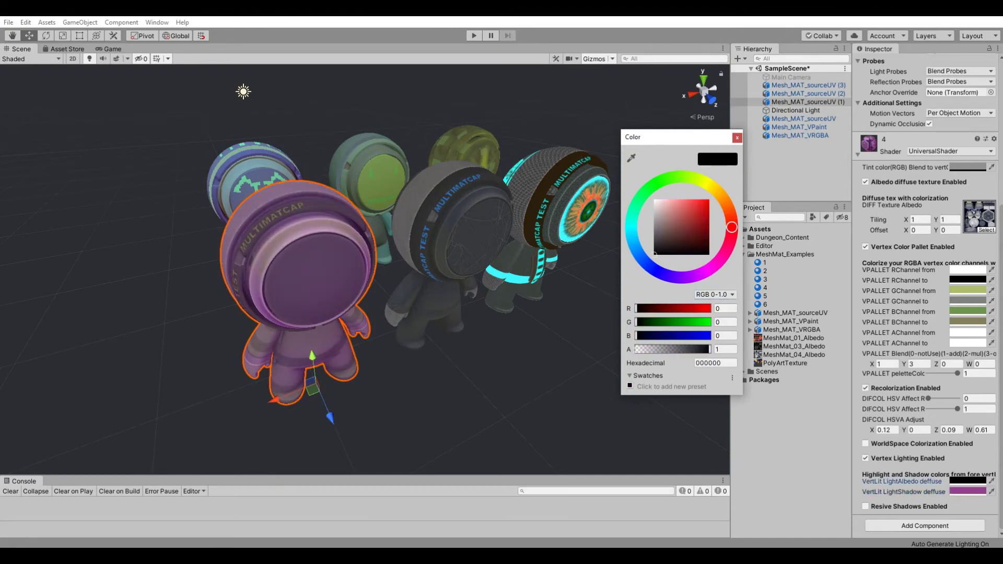
drag(663, 252, 684, 238)
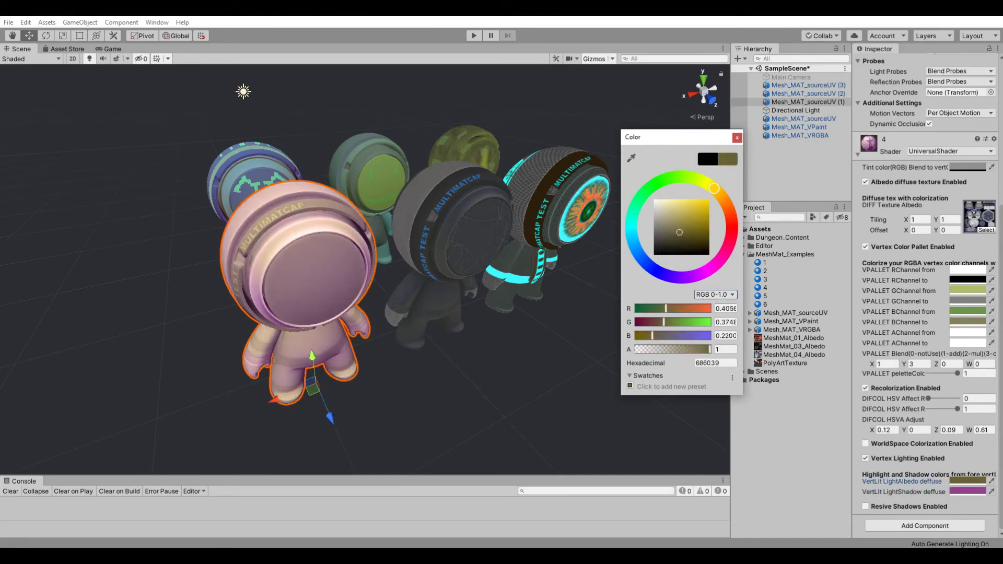
click(737, 137)
mouse_move(365, 262)
alt+mouse_down()
mouse_move(470, 235)
mouse_move(335, 245)
alt+mouse_up()
click(413, 292)
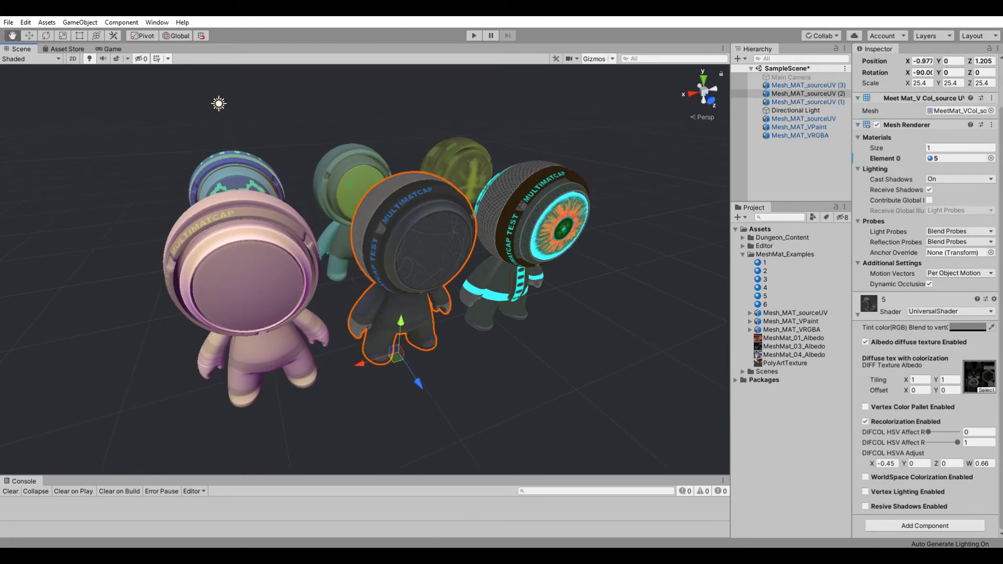
Enable world-space colorization on material 5 with a grey X-direction colour
click(866, 477)
scroll(925, 444, down, 3)
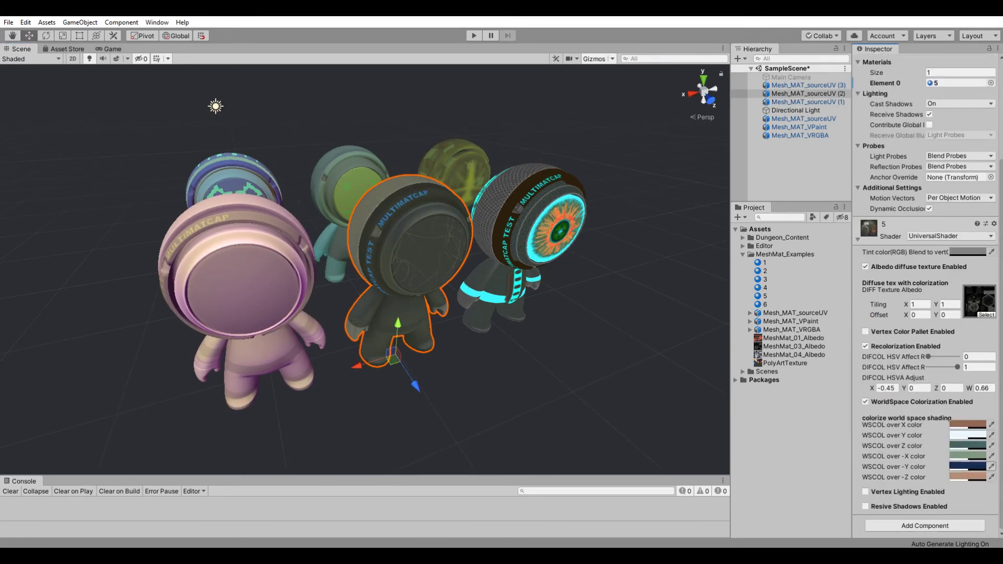
click(967, 435)
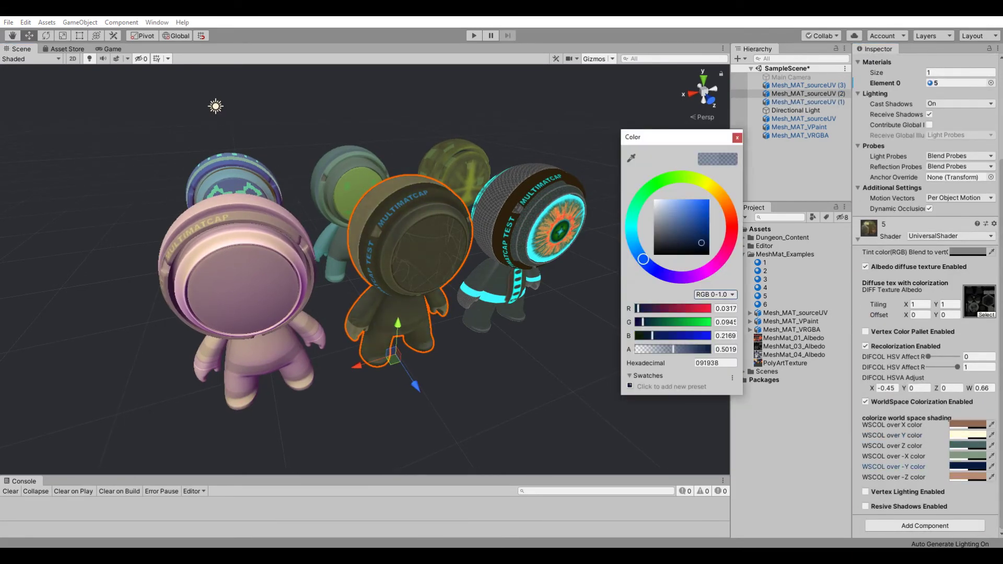
click(966, 424)
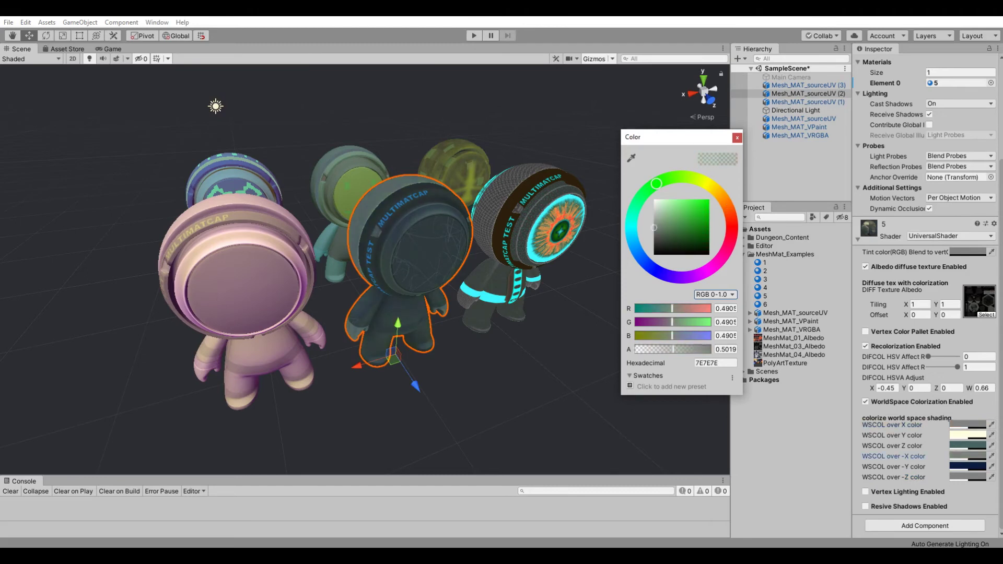
click(966, 445)
alt+drag(366, 261, 397, 251)
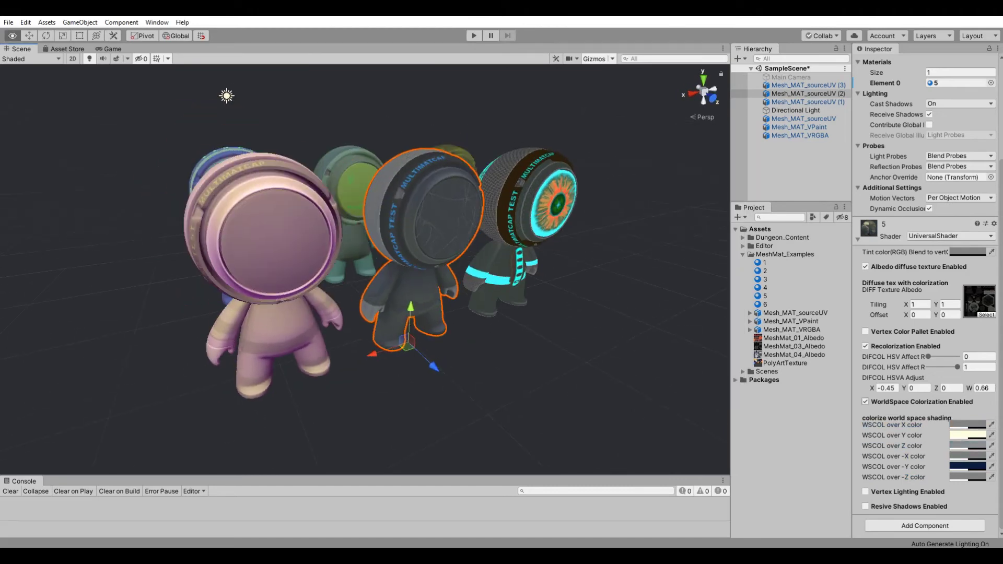
Turn on received shadows for material 5 with an orange shadow colour
click(865, 506)
click(967, 517)
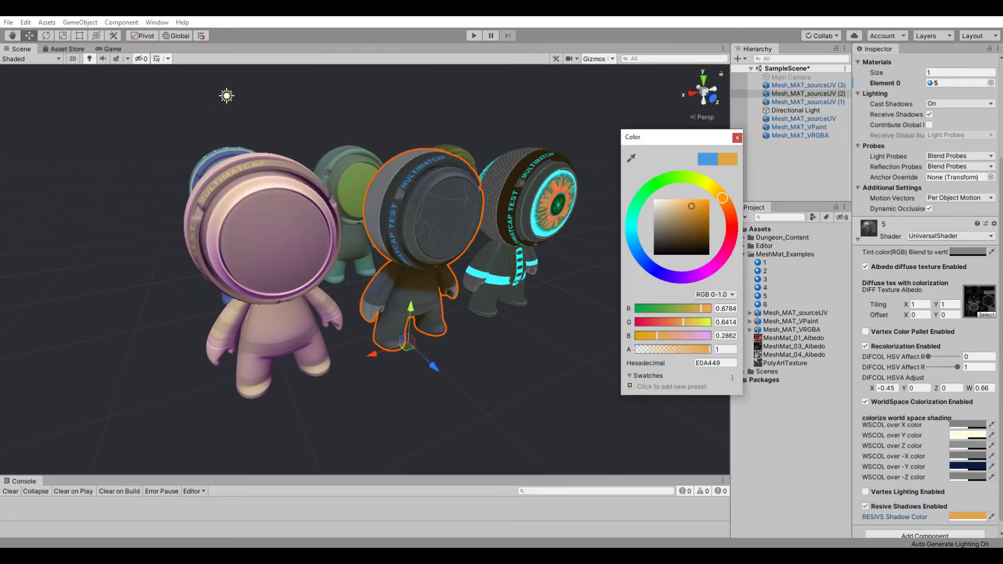
click(527, 209)
alt+drag(366, 262, 292, 261)
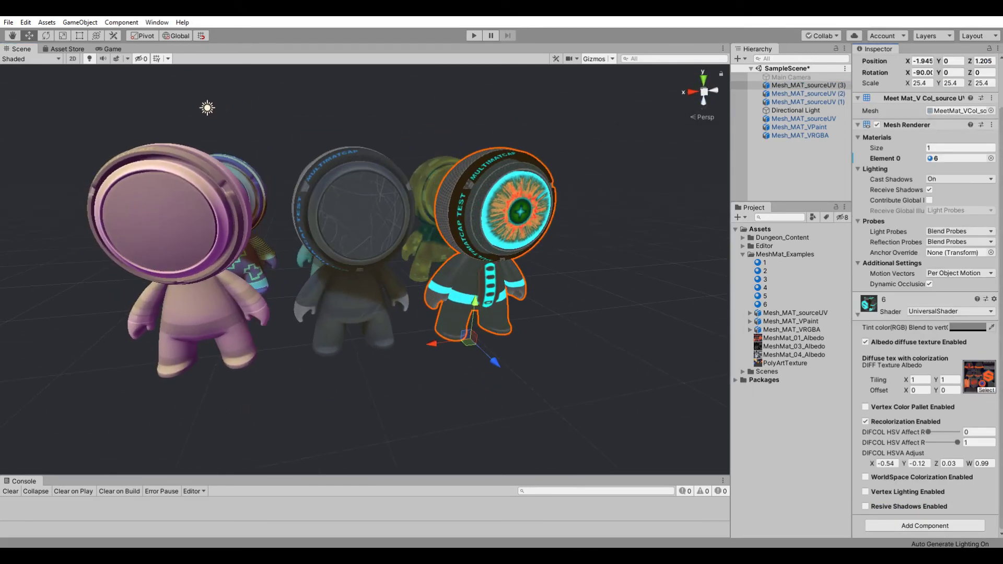
Enable the vertex colour palette on material 6 and adjust its palette blend values
click(865, 406)
scroll(925, 313, down, 4)
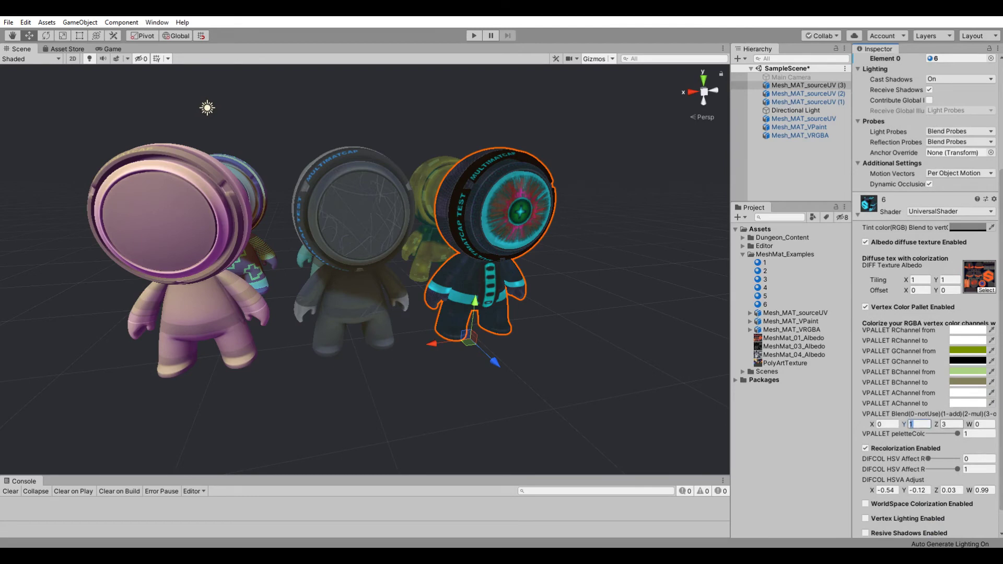
click(980, 424)
Try black for the alpha-channel target colour, then cancel the change
click(968, 402)
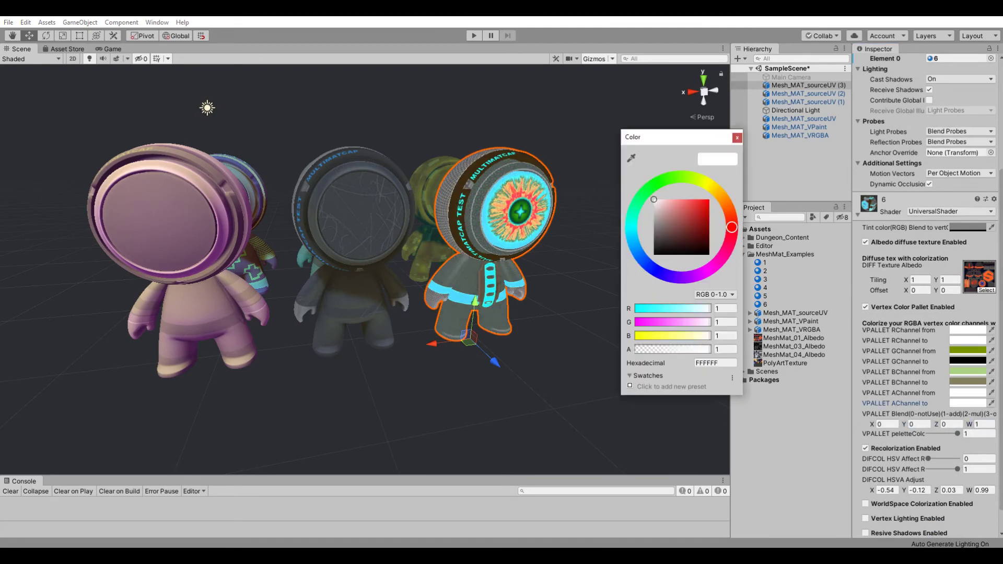
click(654, 253)
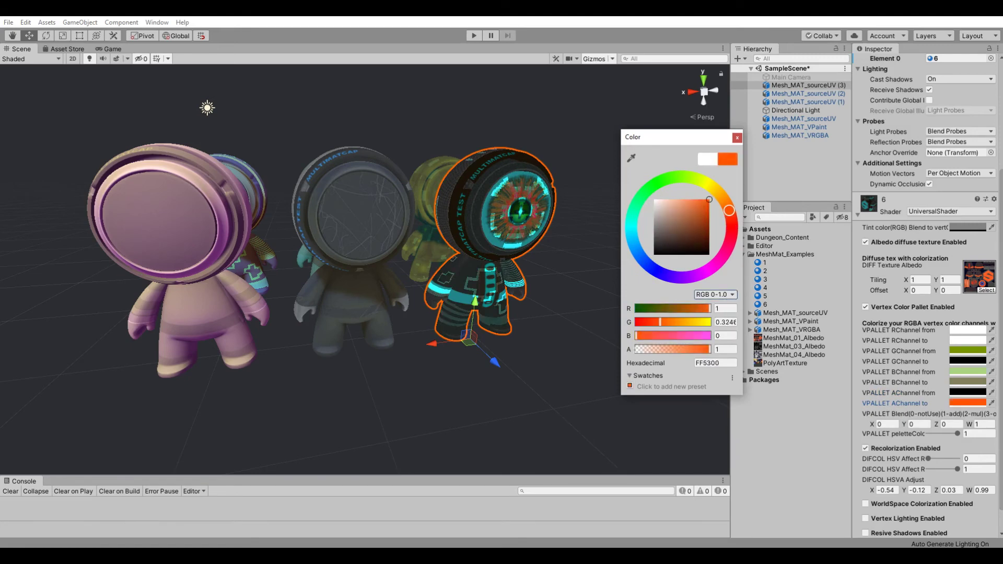
key(Escape)
alt+drag(366, 261, 376, 264)
click(968, 403)
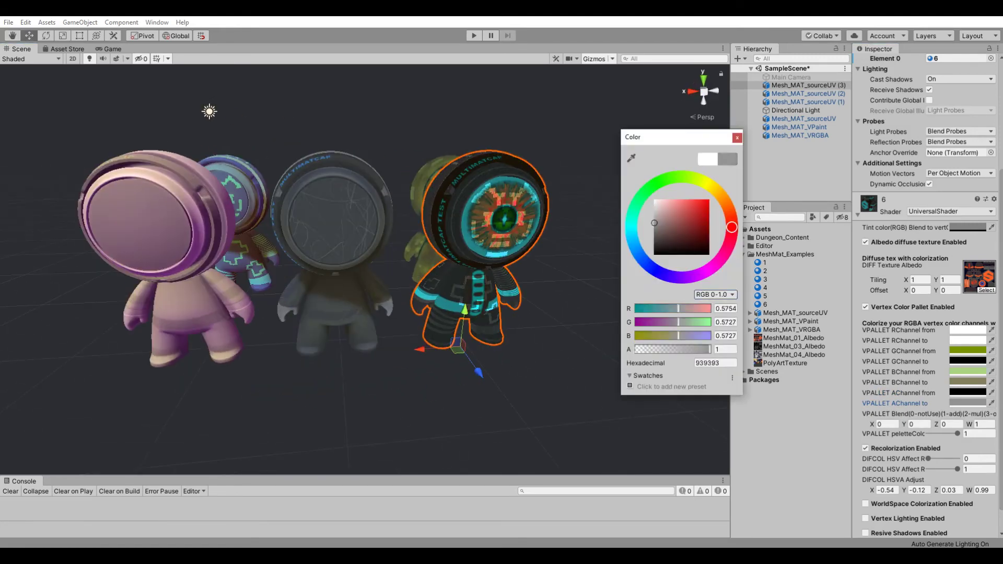
key(Escape)
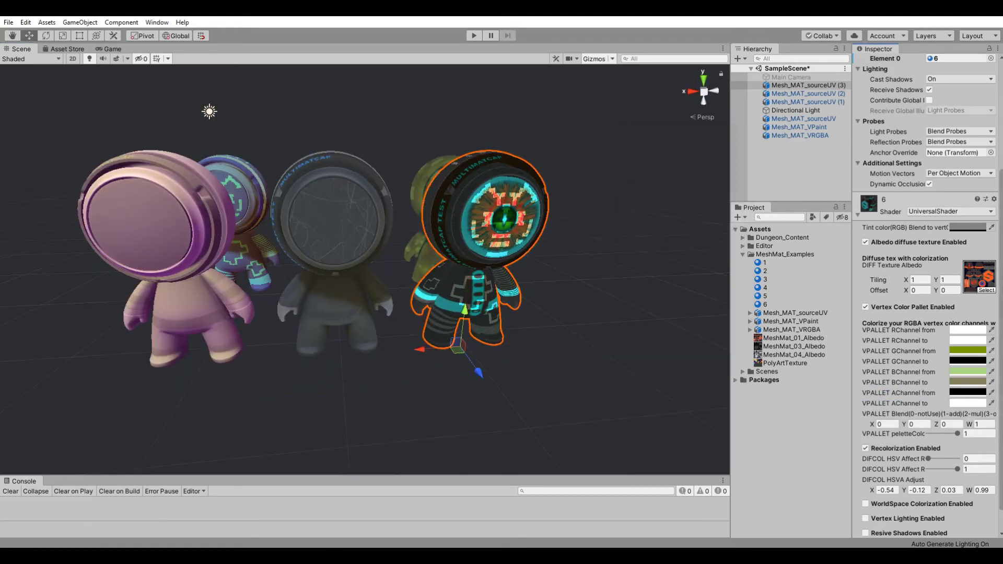
Open the Hierarchy's Create > 3D Object menu
mouse_move(365, 235)
alt+mouse_down()
mouse_move(365, 292)
mouse_move(376, 271)
alt+mouse_up()
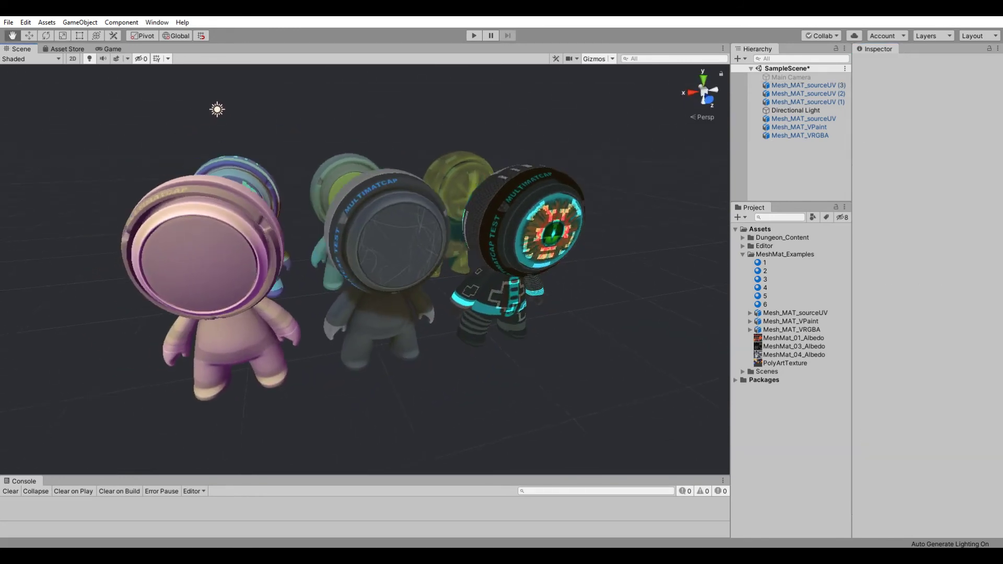
click(791, 76)
click(738, 58)
Add a Plane beneath the astronauts and give it material 7
click(855, 140)
alt+scroll(365, 261, down, 5)
scroll(366, 262, down, 3)
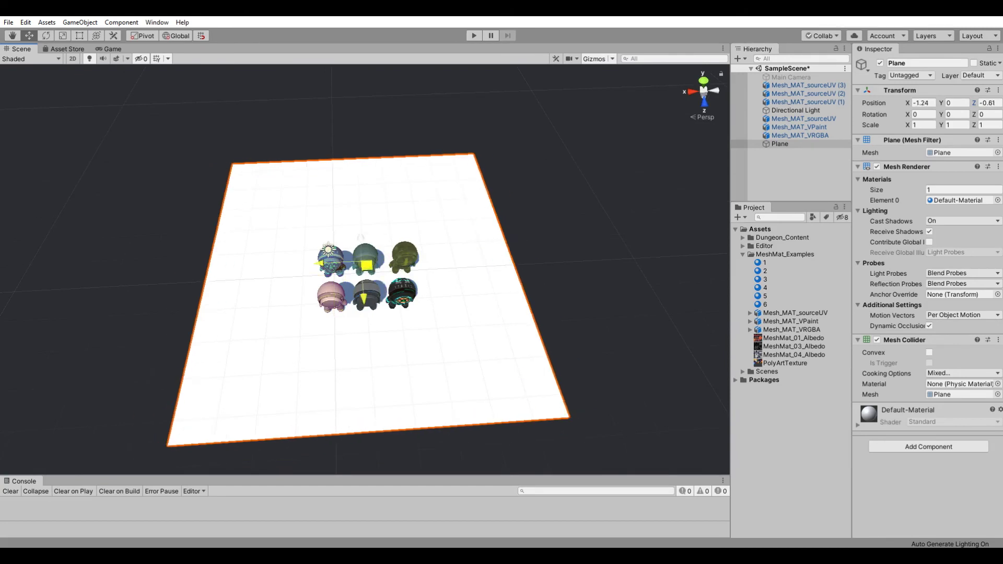
scroll(366, 261, up, 8)
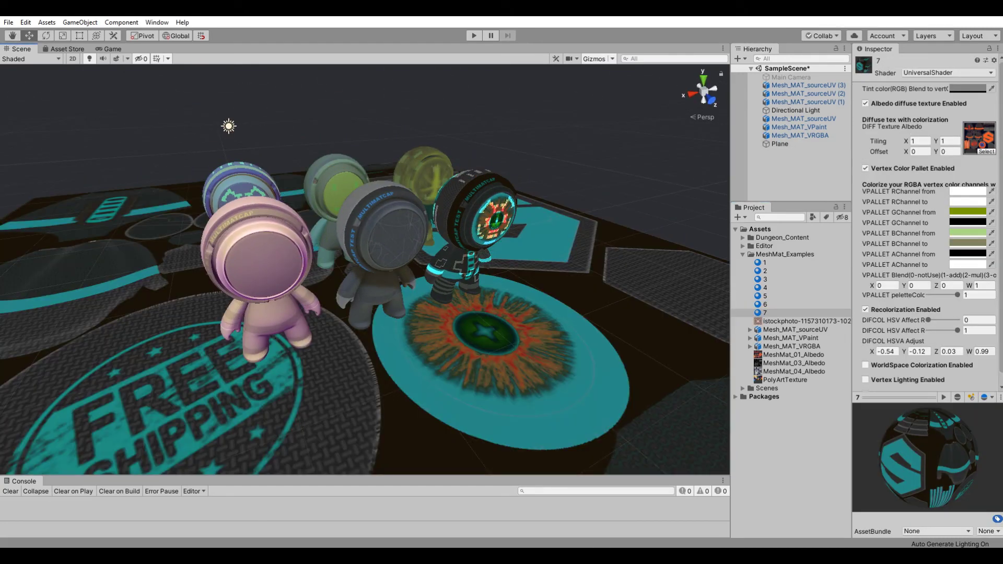
Put the floral pattern texture in material 7's albedo slot, tiled 10 by 10
drag(807, 321, 979, 138)
text(20)
key(Tab)
text(2010)
key(Tab)
text(10)
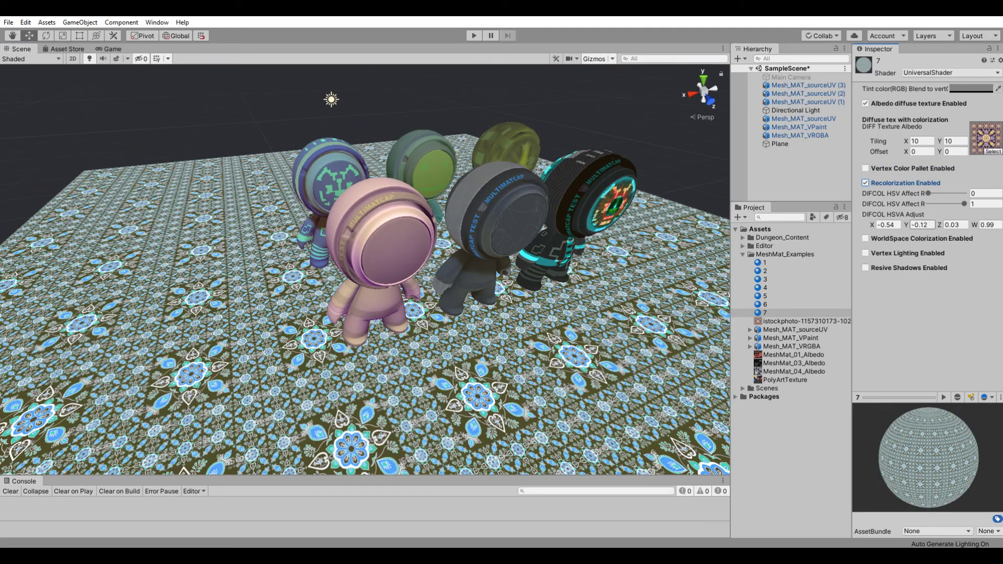
click(887, 224)
text(00)
Set the floor's DIFCOL HSVA Adjust to -1.13, 0.16, 0.09, 0.28
key(Tab)
text(0)
key(Tab)
text(1)
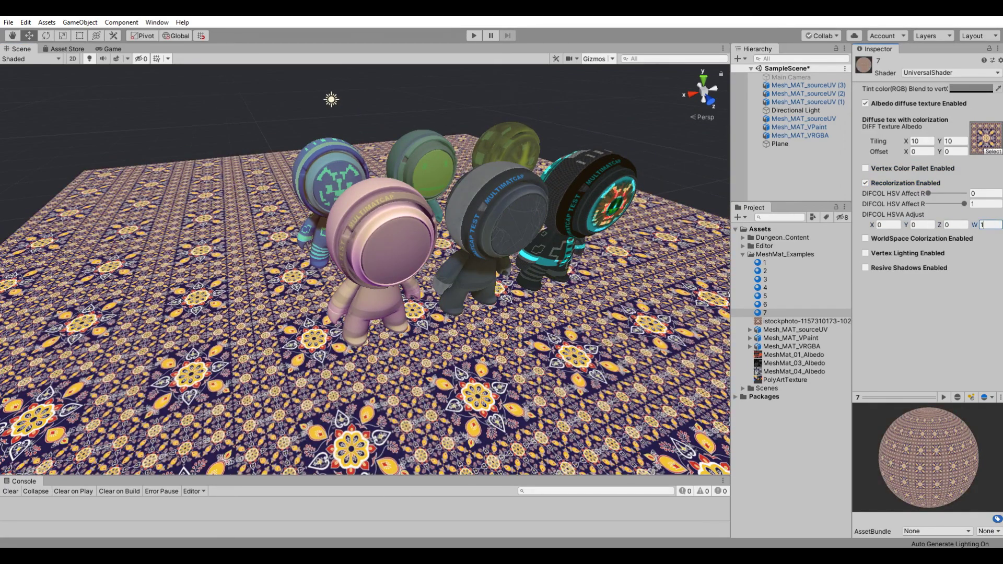
text(0.28)
key(shift+Tab)
text(0.09)
key(shift+Tab)
text(0.060.16)
key(shift+Tab)
text(-0.62)
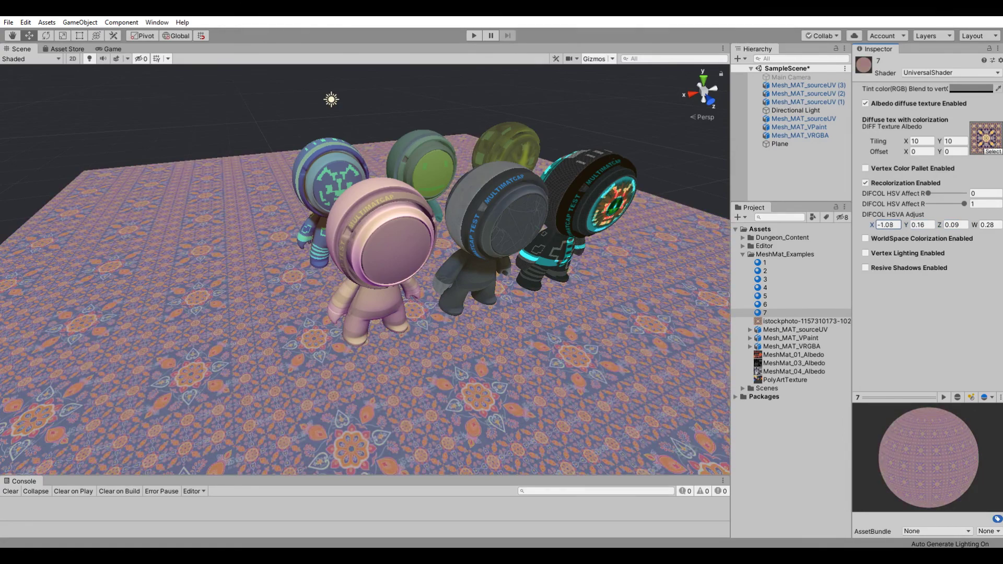
text(-1.13)
Enable received shadows on the floor with an orange shadow tint
click(866, 268)
click(971, 278)
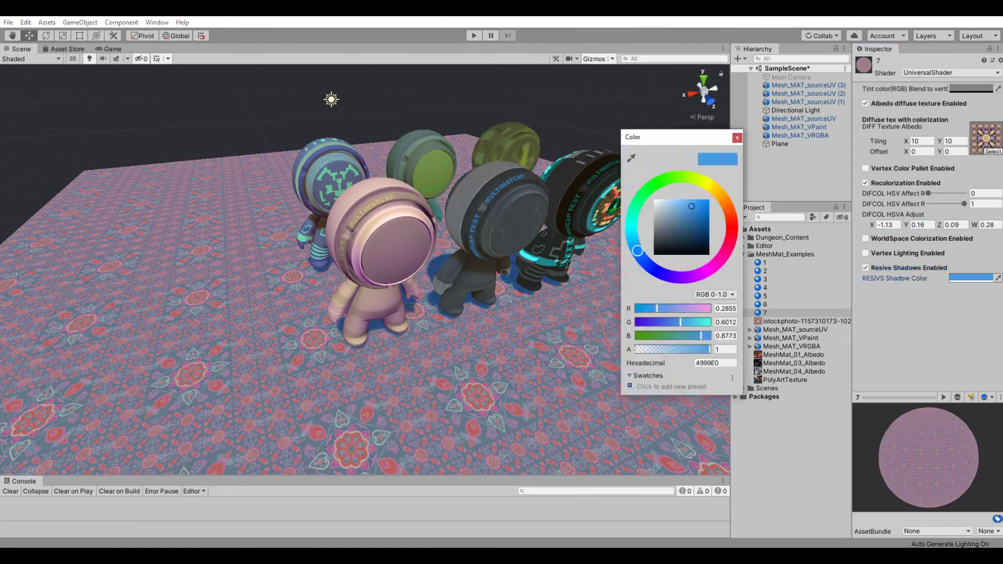
alt+drag(332, 209, 418, 209)
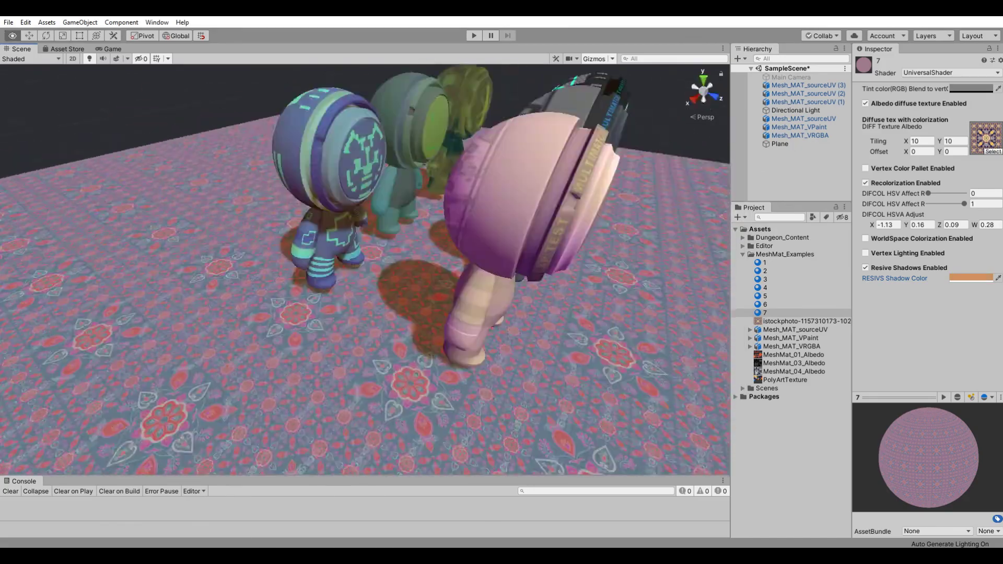
alt+drag(366, 235, 470, 235)
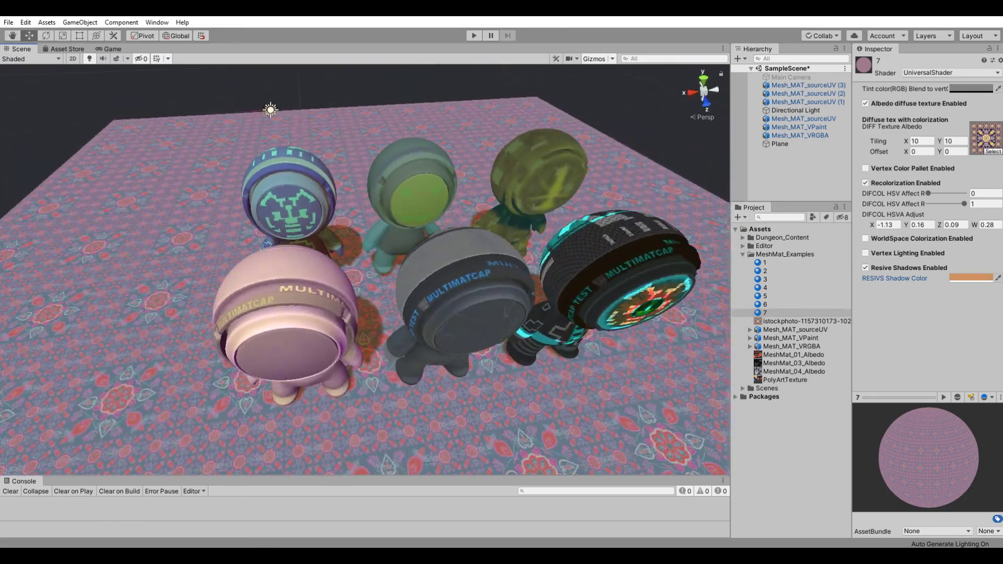
Rotate the Directional Light to shift the astronauts' shadows
click(795, 110)
key(e)
drag(245, 118, 292, 120)
alt+drag(365, 261, 261, 262)
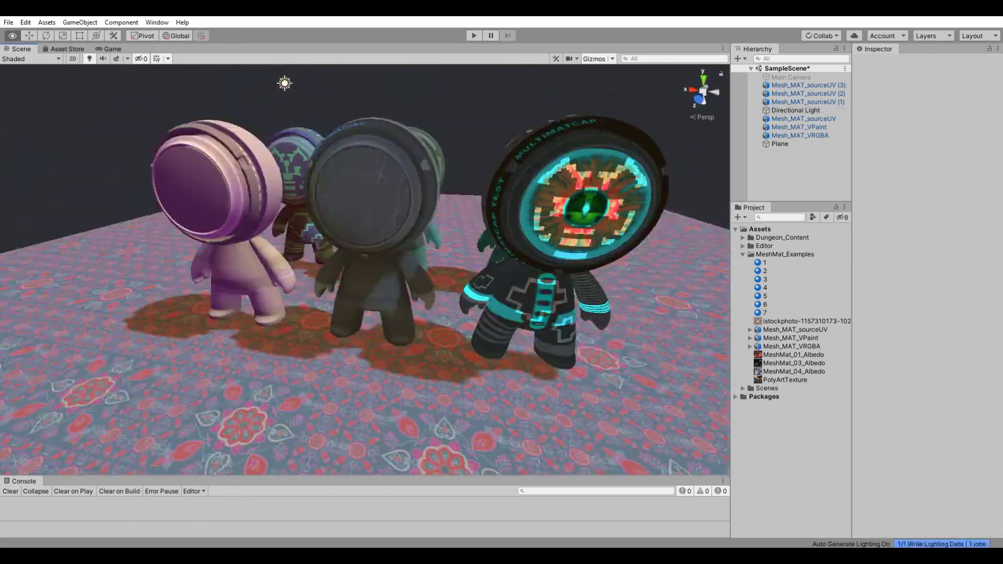